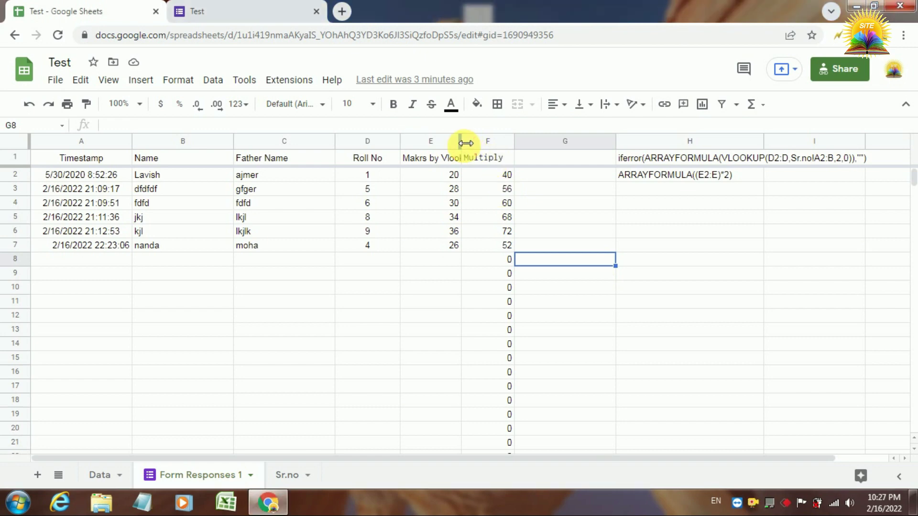
Widen column E so the full 'Makrs by Vlookup' header fits beside Multiply.
left_click_drag(466, 143, 487, 142)
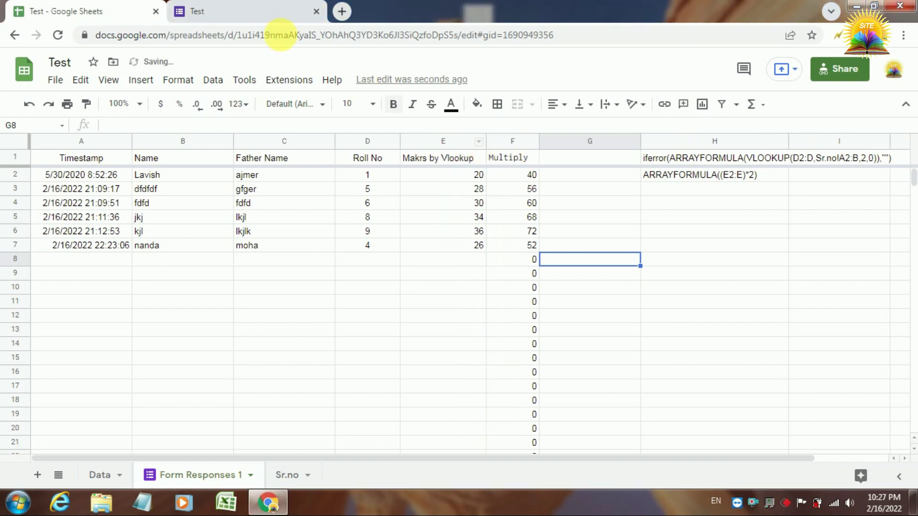
Submit a Test form response with the respondent's name, father's name and Roll No 2, then return to the sheet.
left_click(253, 12)
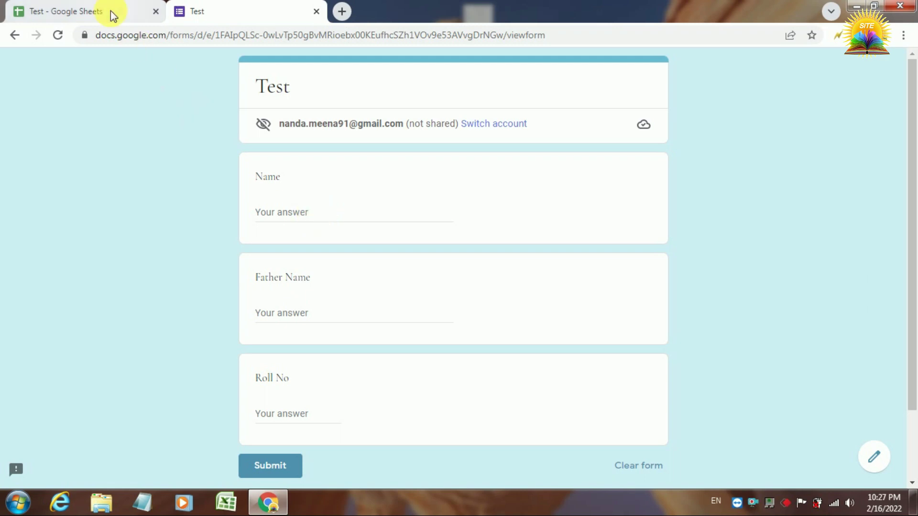
left_click(294, 218)
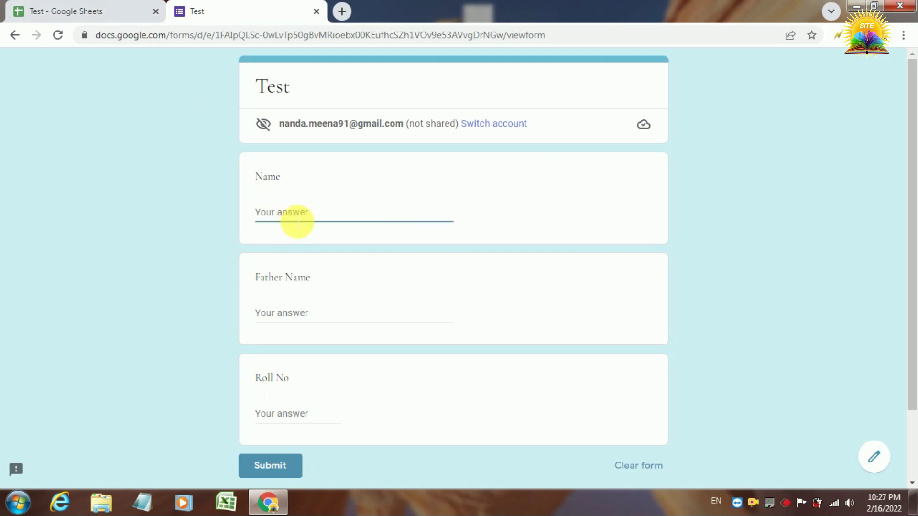
type("nand")
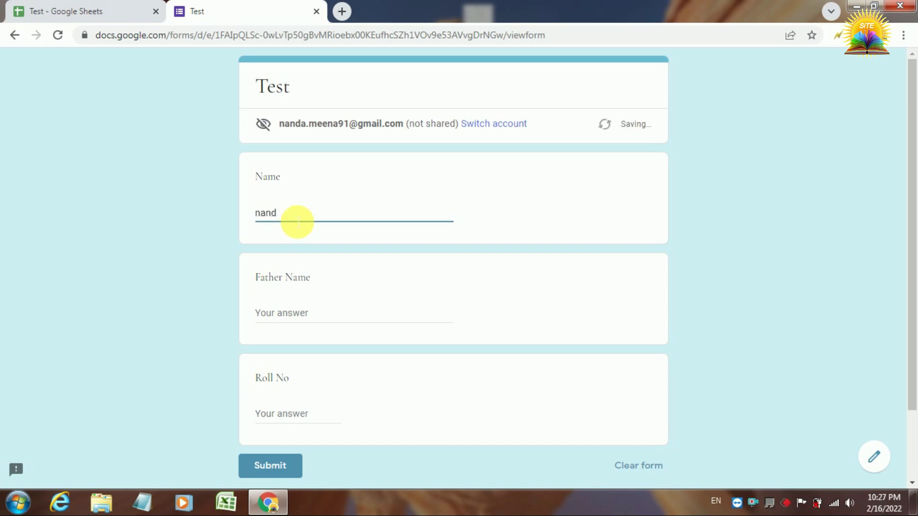
type("a")
key("Tab")
type("mohan")
key("Tab")
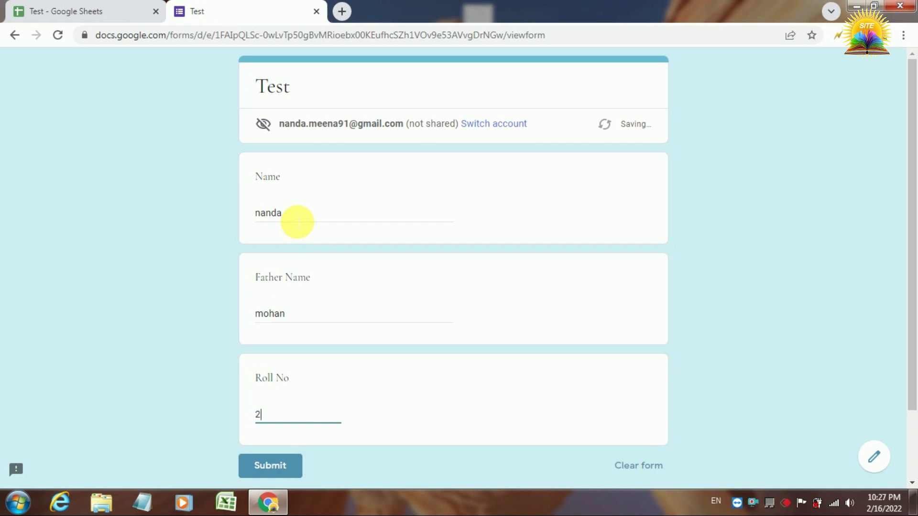
left_click(269, 466)
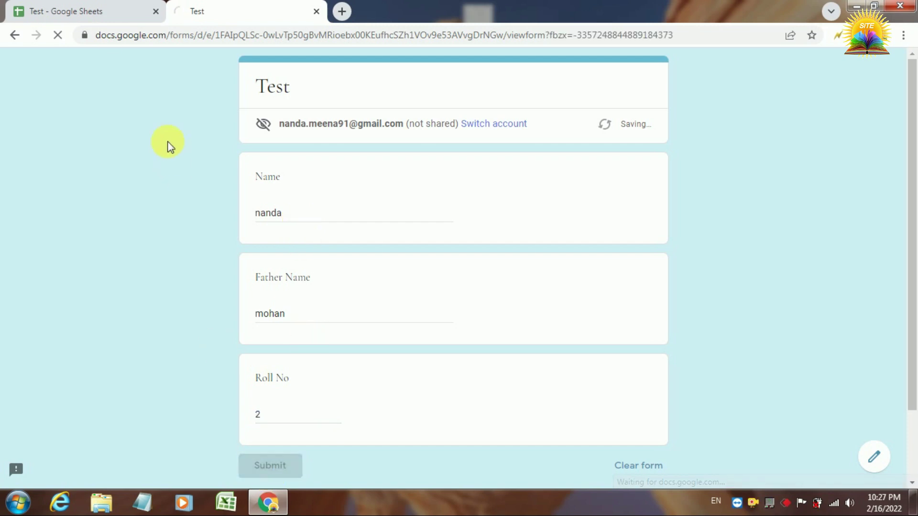
left_click(105, 12)
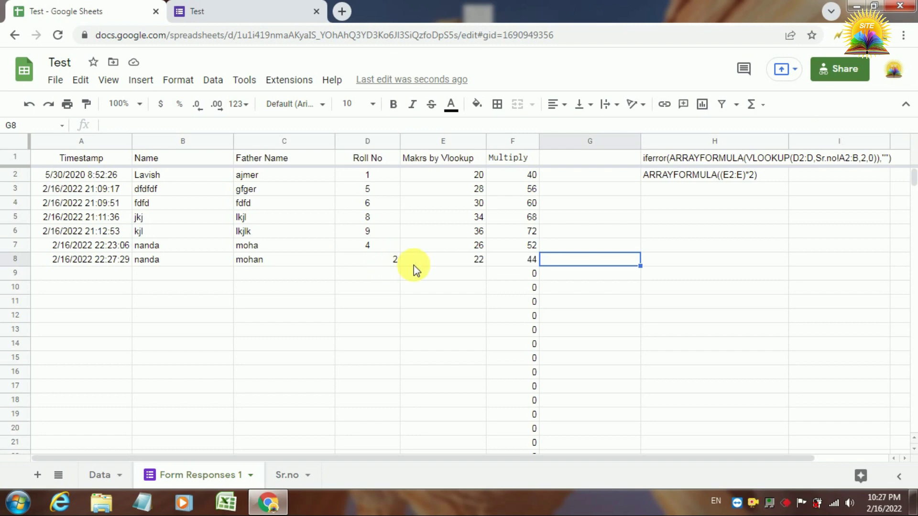
Clear the existing marks and Multiply formulas from E2:F8.
left_click(474, 263)
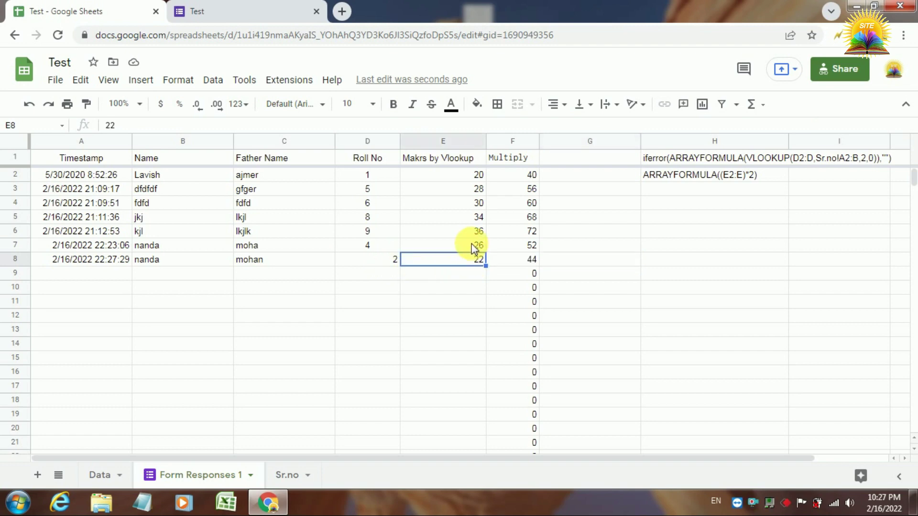
left_click_drag(482, 263, 512, 258)
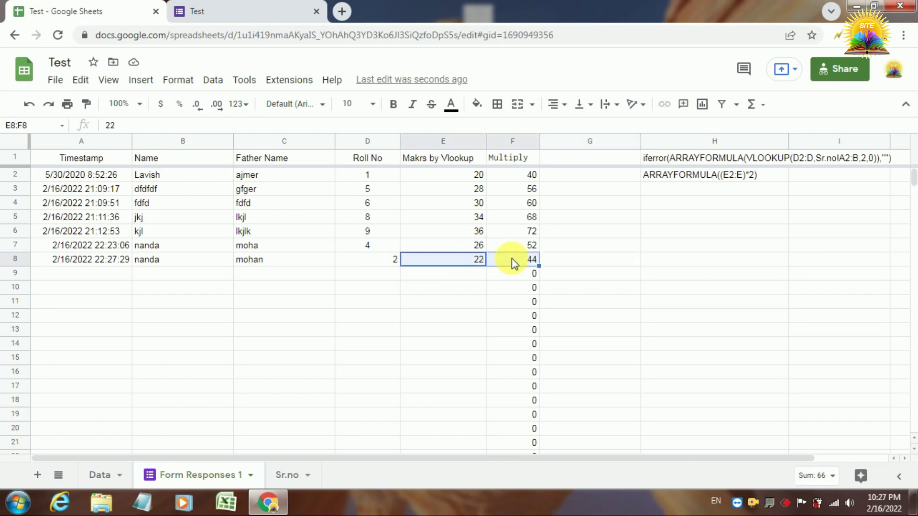
left_click_drag(464, 177, 532, 265)
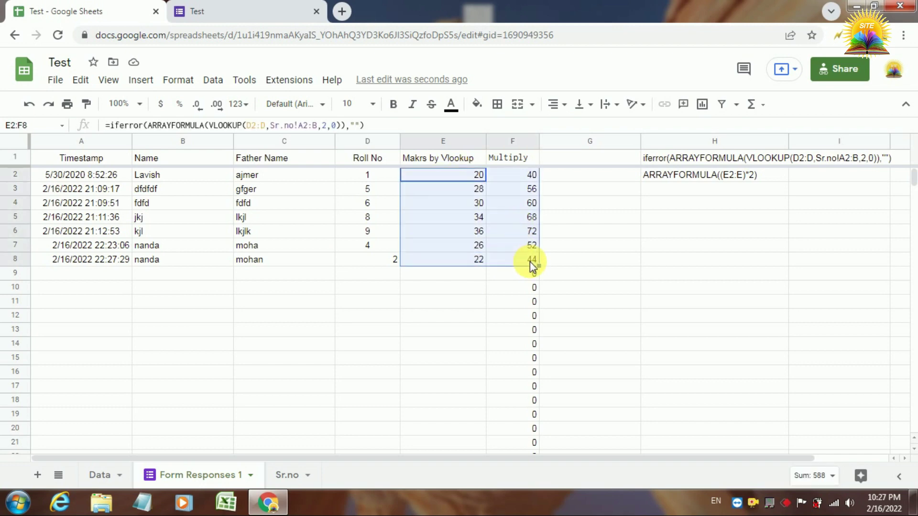
key("Delete")
Enter the formula =D2*2 in cell E2.
left_click(474, 233)
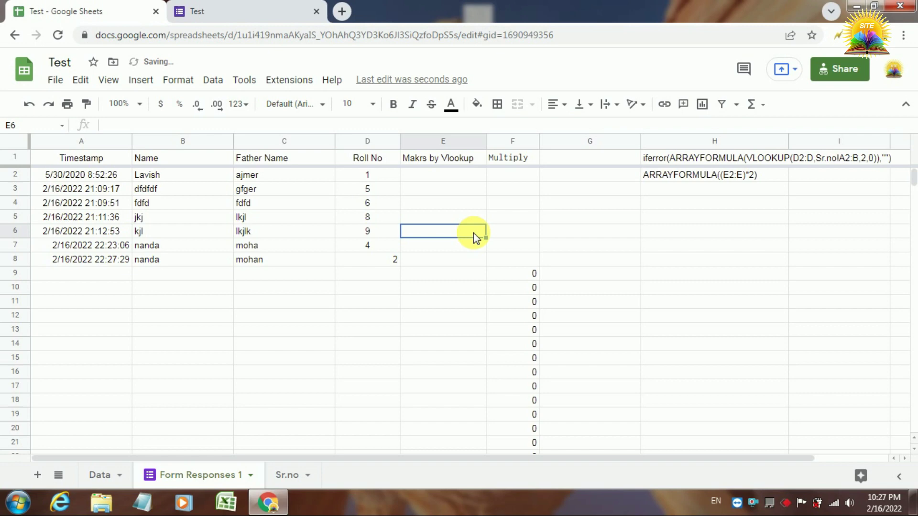
left_click(444, 175)
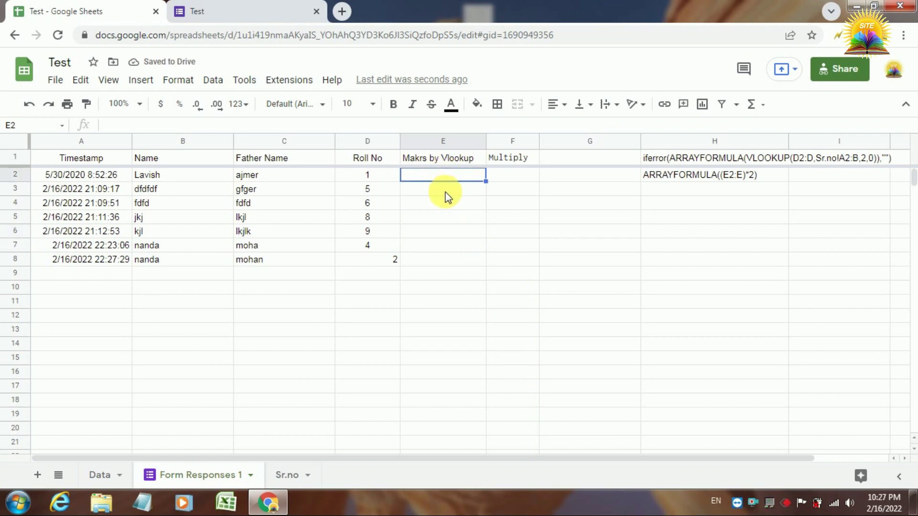
type("=")
left_click(379, 175)
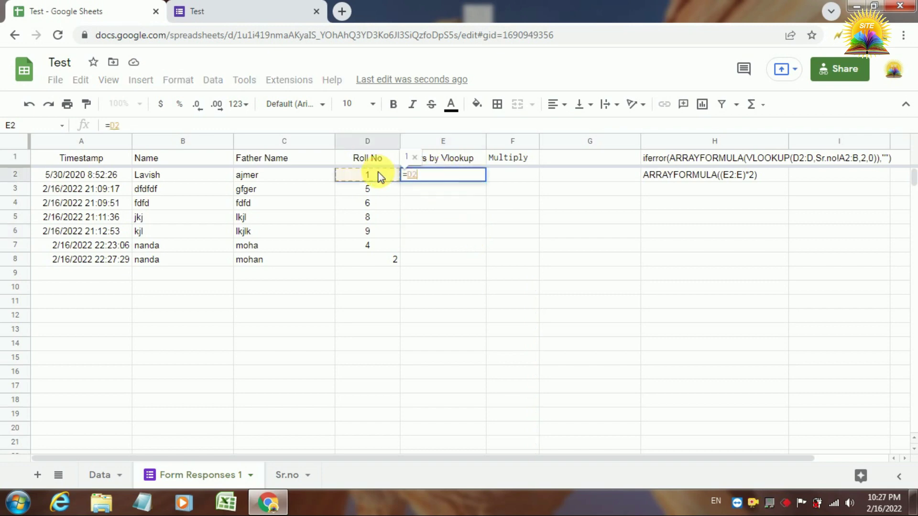
type("*2")
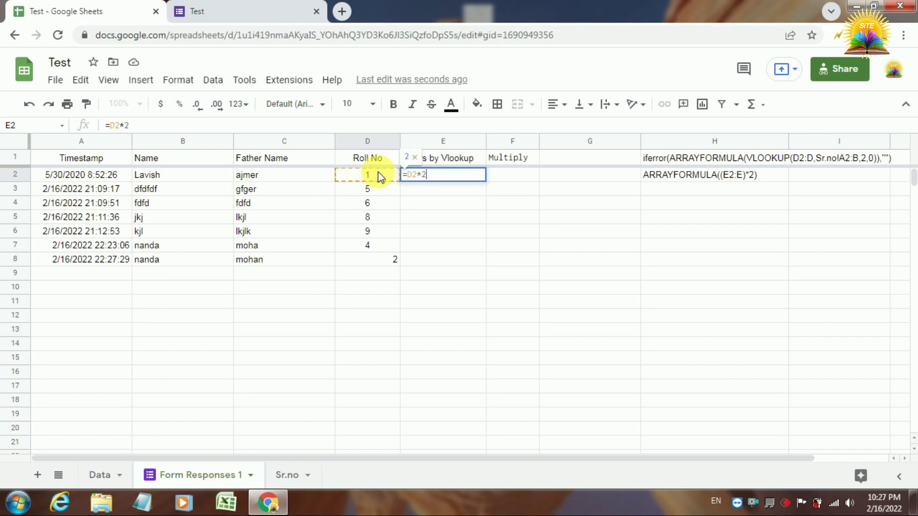
key("Return")
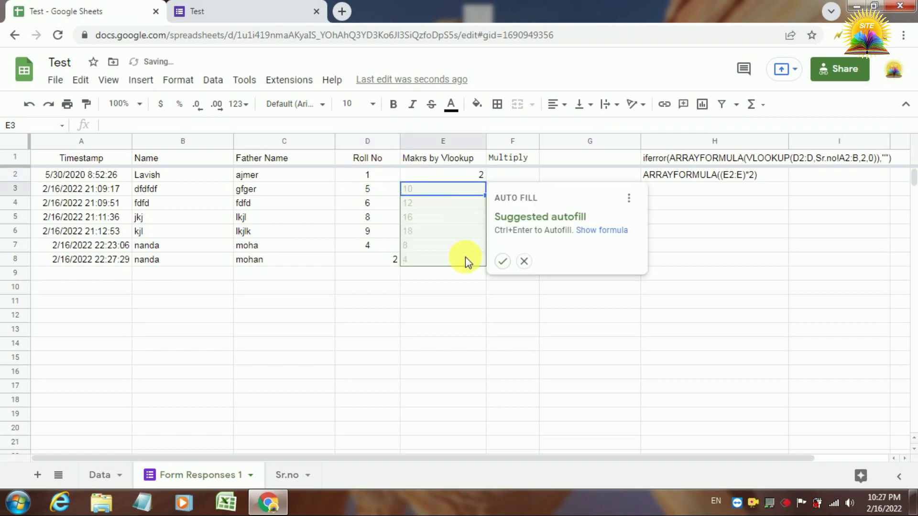
left_click(466, 257)
Fill the =D2*2 formula from E2 down to E17.
left_click(463, 176)
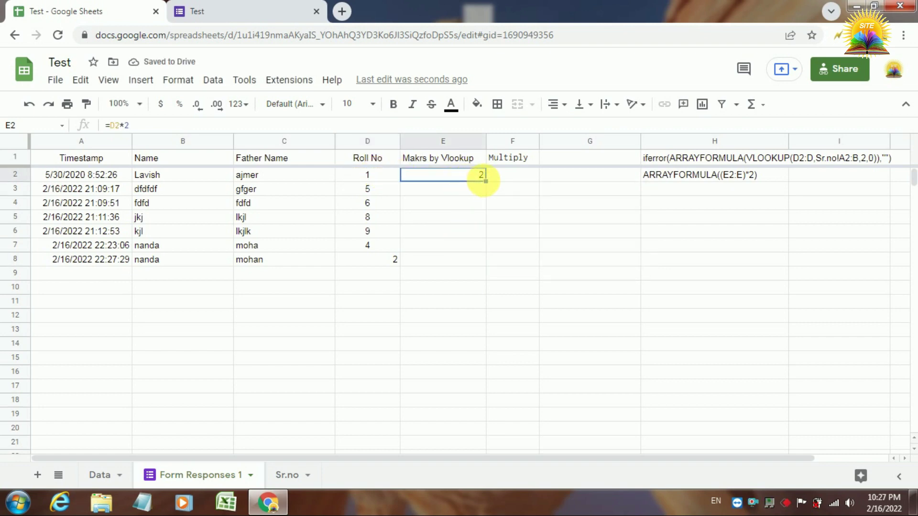
left_click_drag(485, 180, 487, 383)
left_click(453, 315)
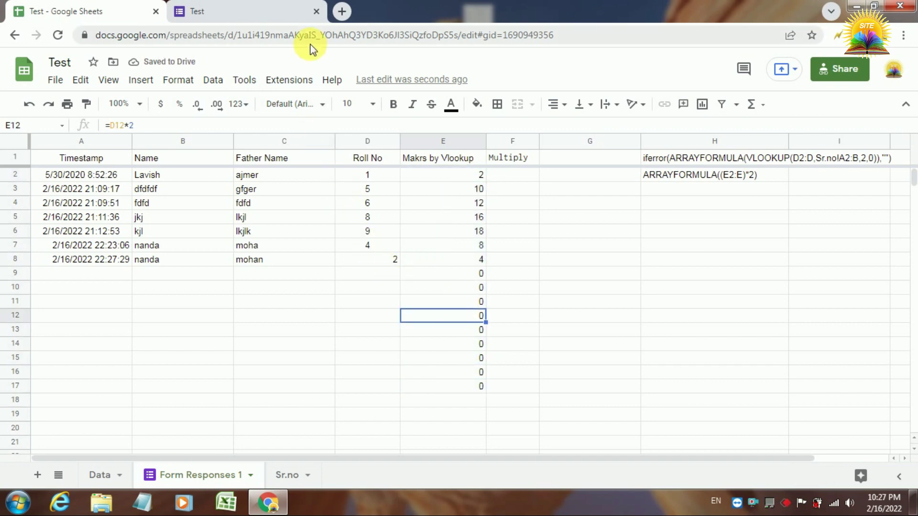
left_click(268, 10)
Submit another form response with a corrected name, father's name and Roll No 1, then return to the sheet.
left_click(356, 154)
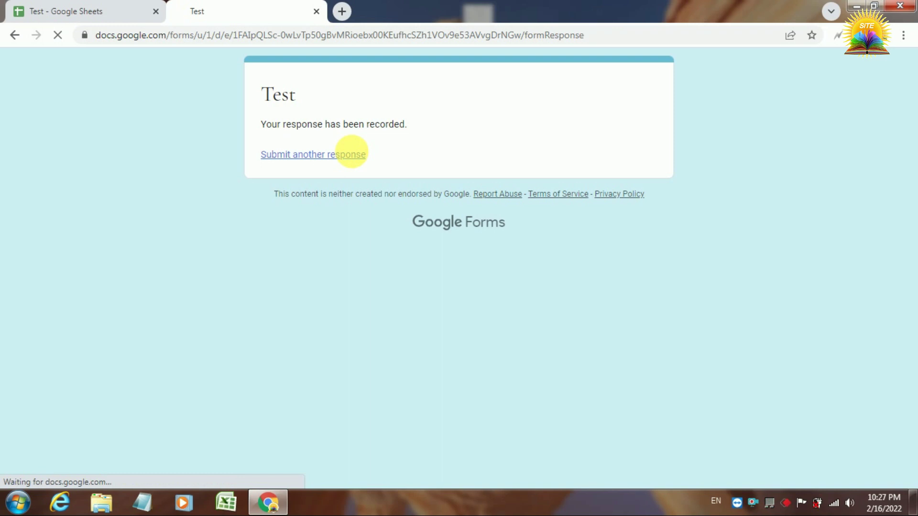
left_click(105, 6)
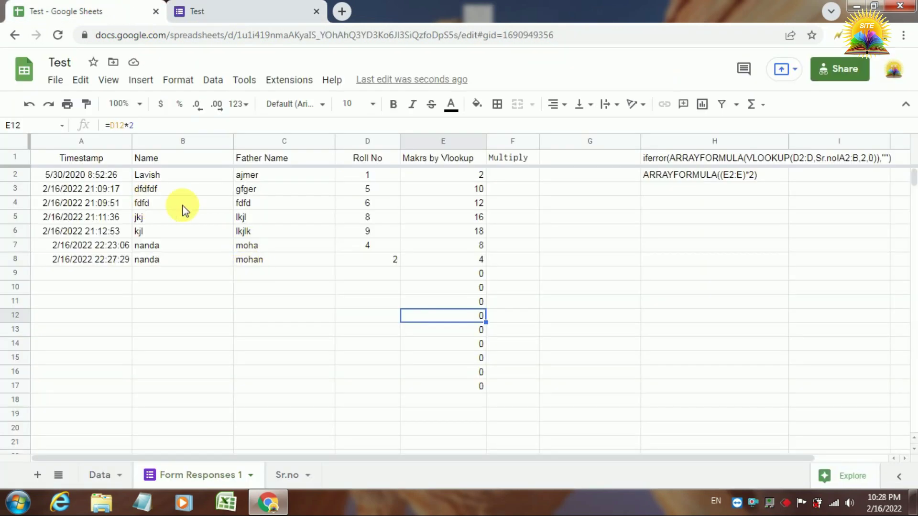
left_click(235, 8)
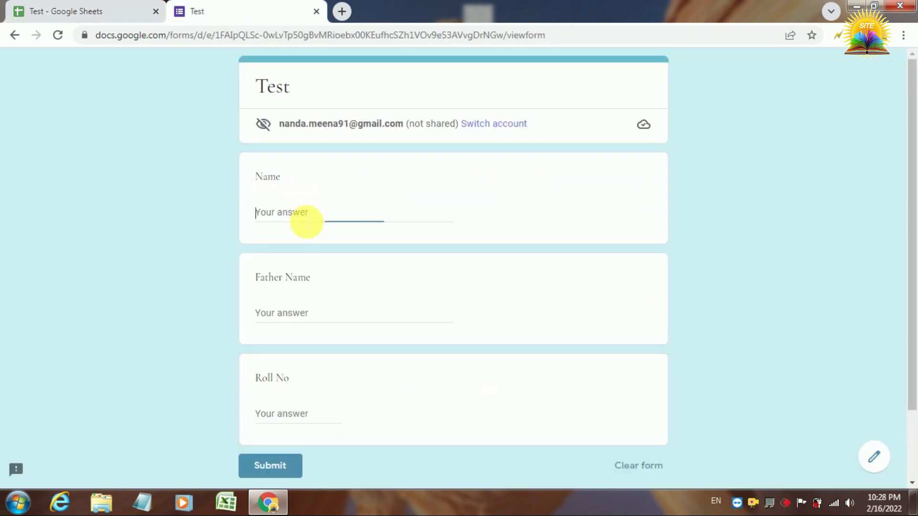
type("pan")
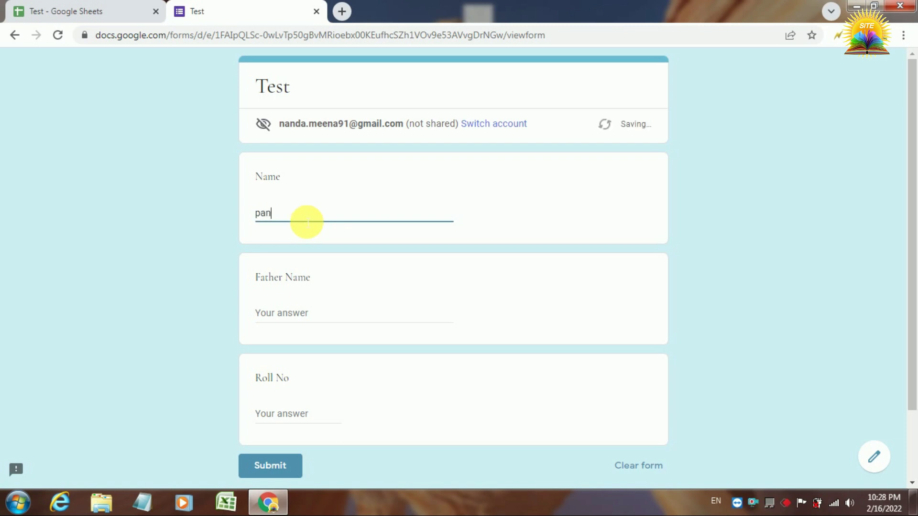
type("kja")
key("Tab")
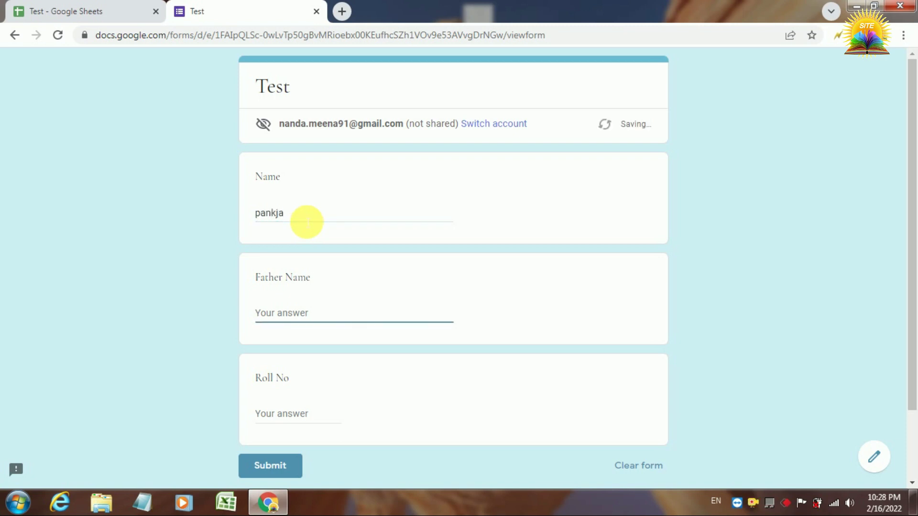
left_click(308, 221)
key("BackSpace")
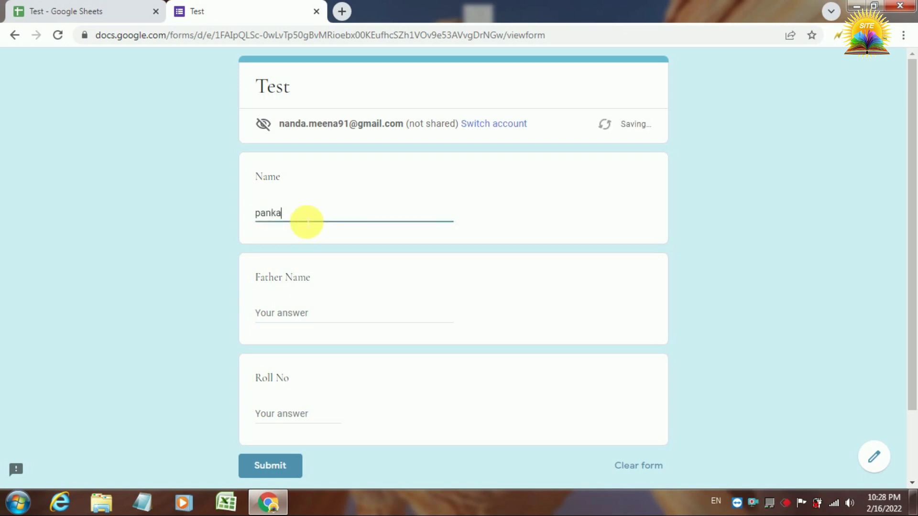
type("j")
key("Tab")
type("mo")
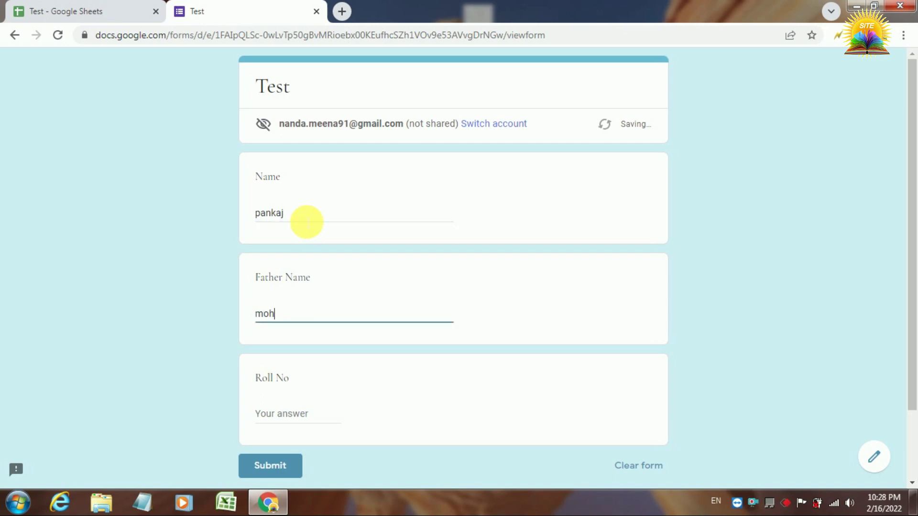
type("1")
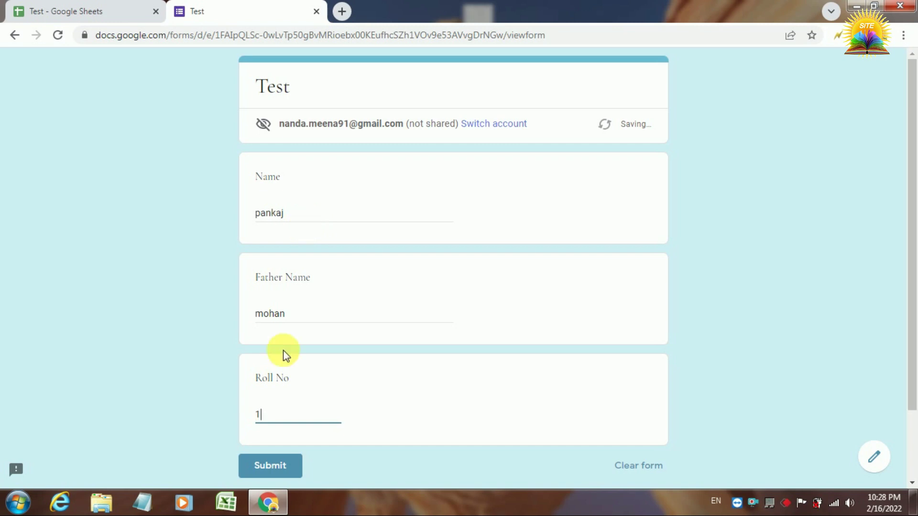
left_click(270, 471)
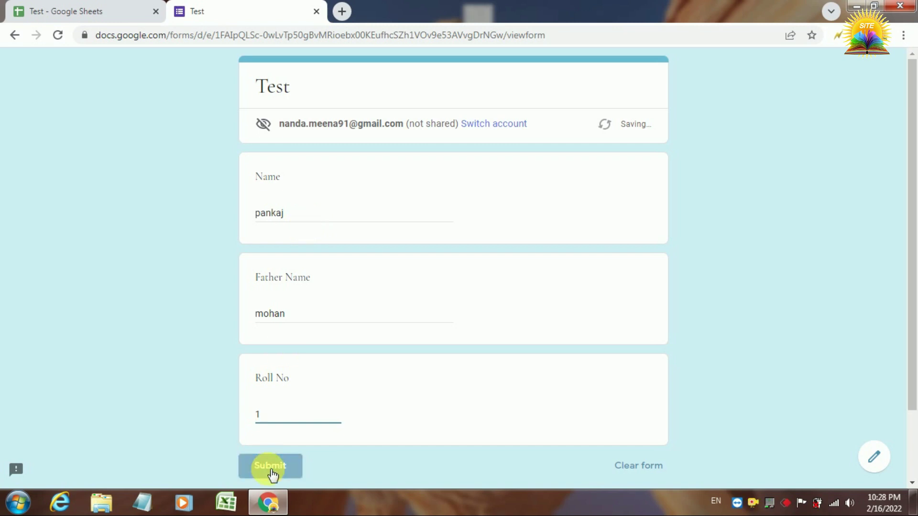
left_click(119, 11)
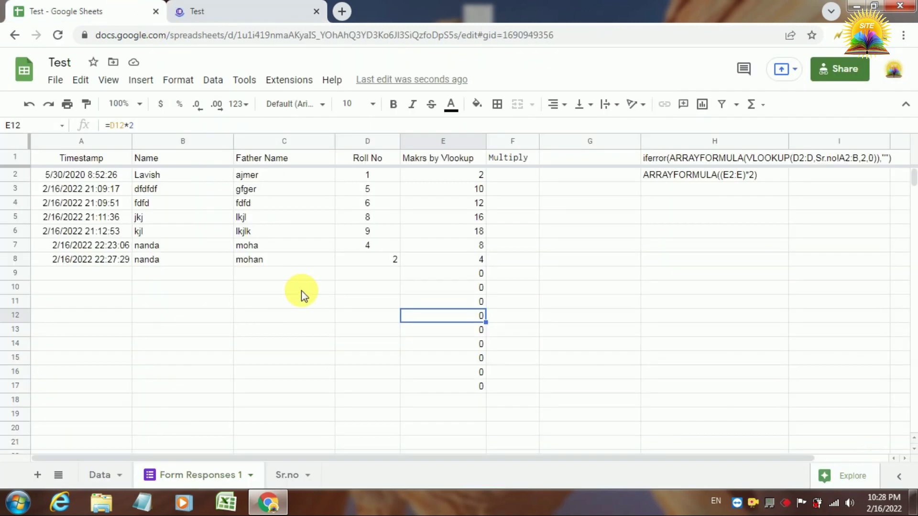
Delete the contents of E2:F18, emptying the marks and Multiply columns.
left_click(483, 275)
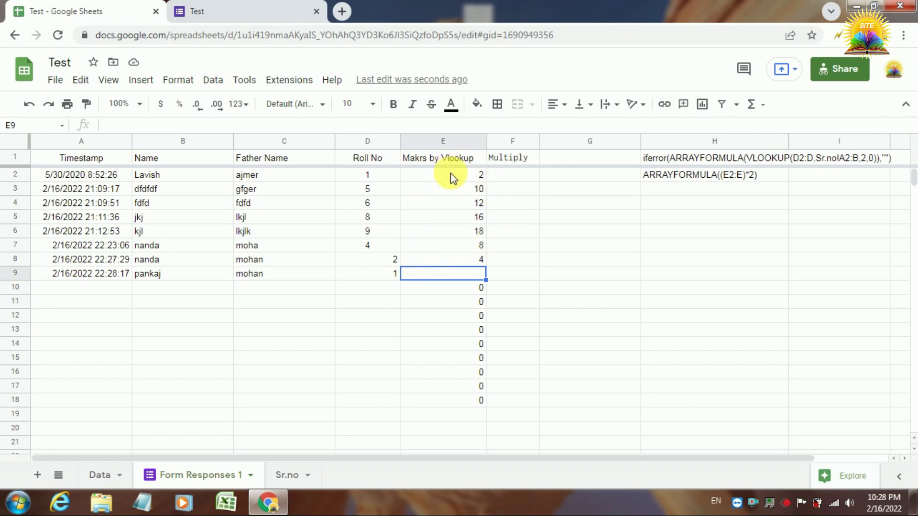
left_click_drag(450, 174, 488, 400)
key("Delete")
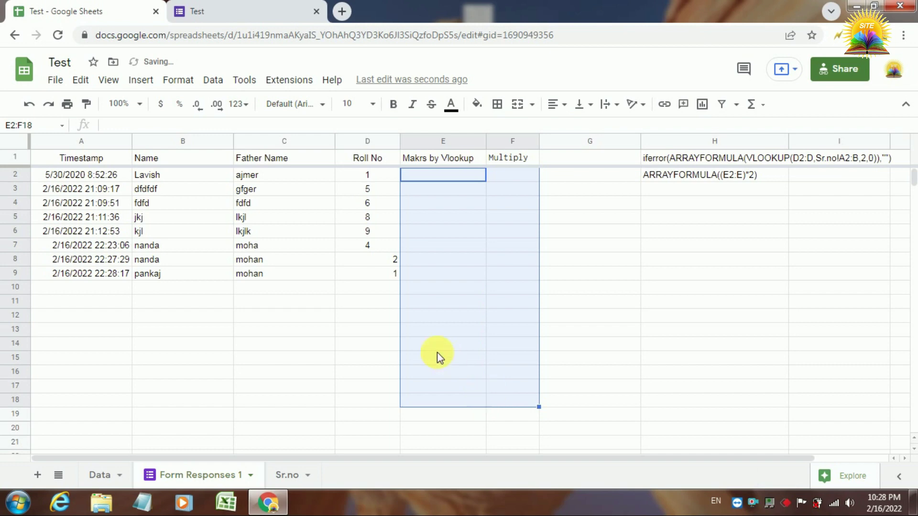
Delete rows 4–9, keeping only the first two responses in rows 2 and 3.
left_click(437, 354)
left_click(16, 204)
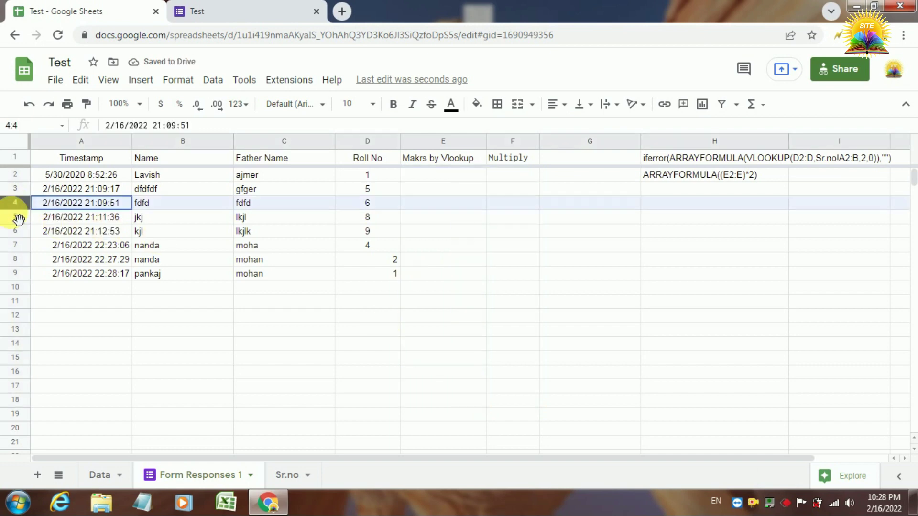
left_click_drag(18, 219, 16, 274)
right_click(14, 275)
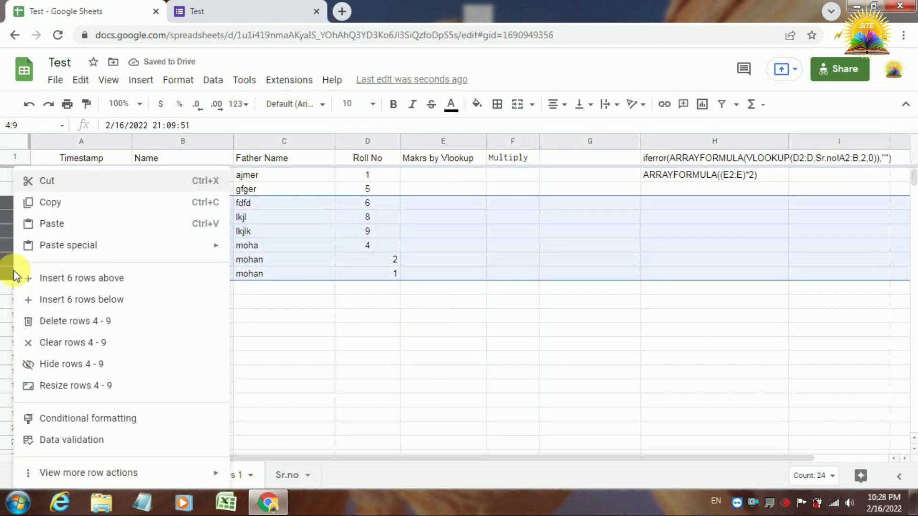
left_click(75, 323)
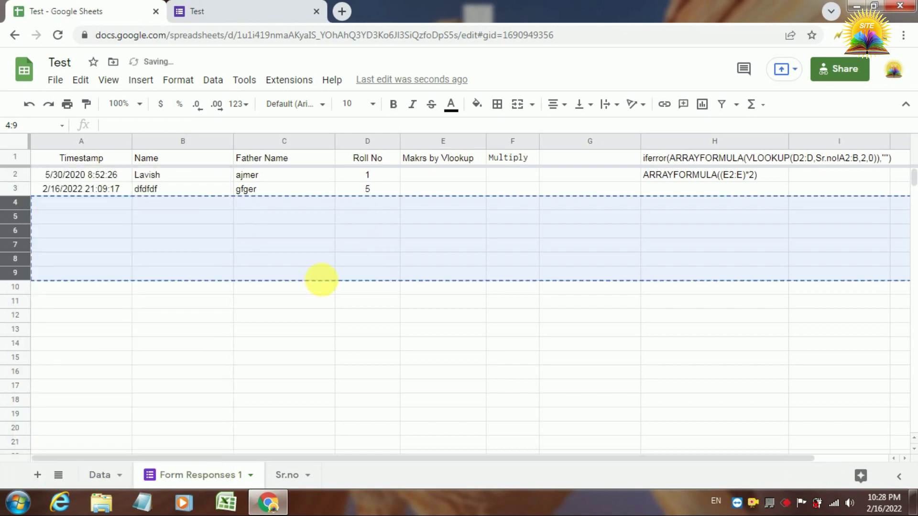
left_click(478, 231)
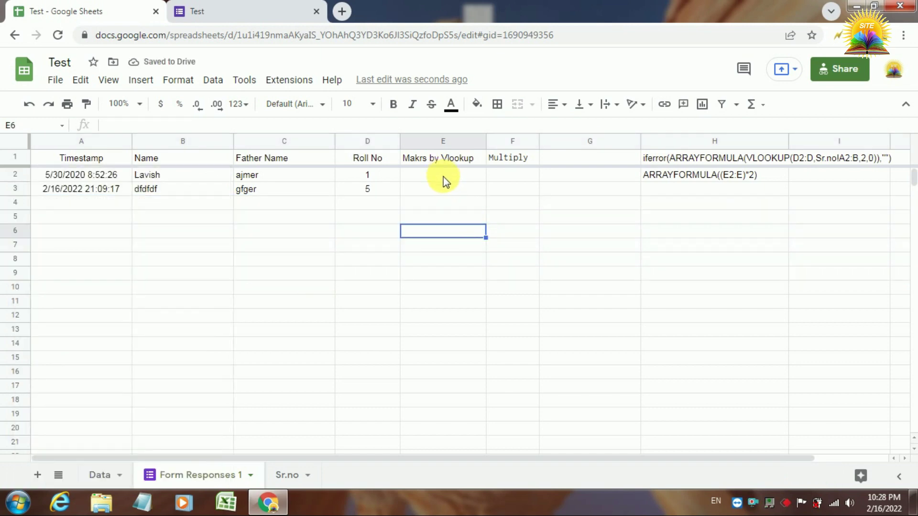
left_click(368, 177)
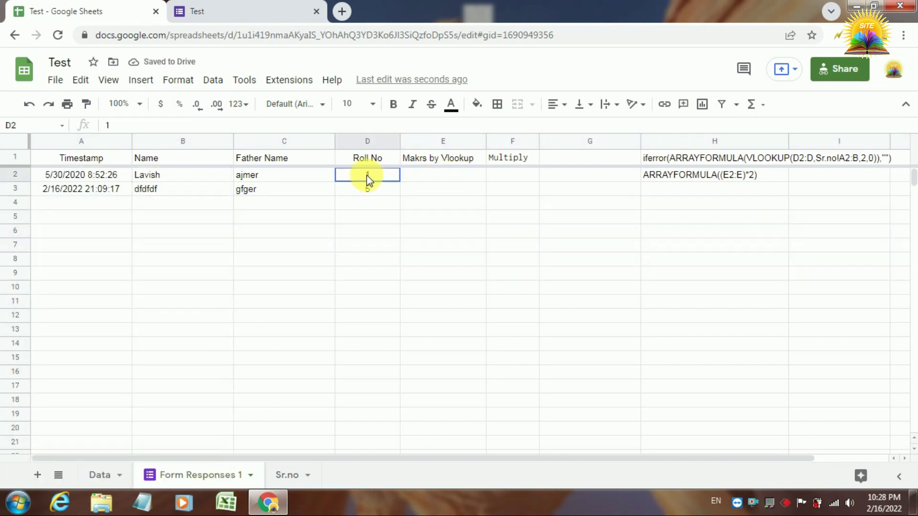
left_click(287, 475)
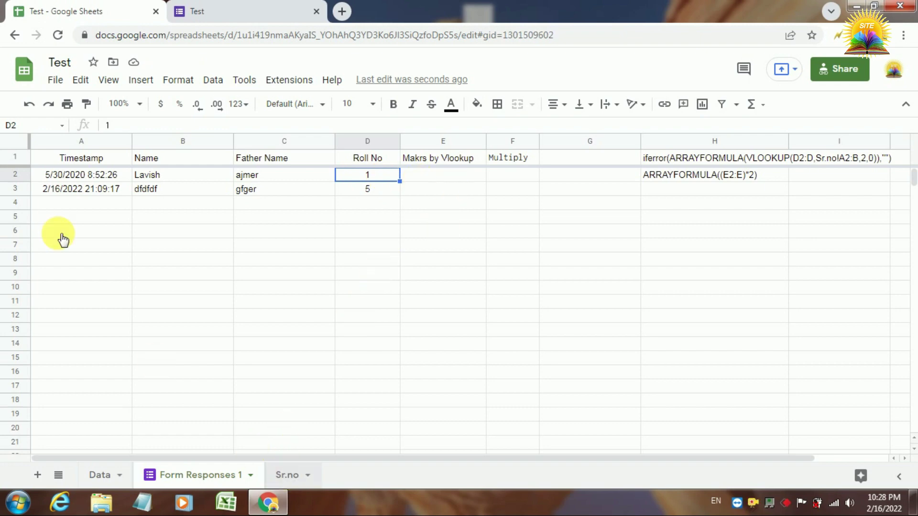
left_click(63, 186)
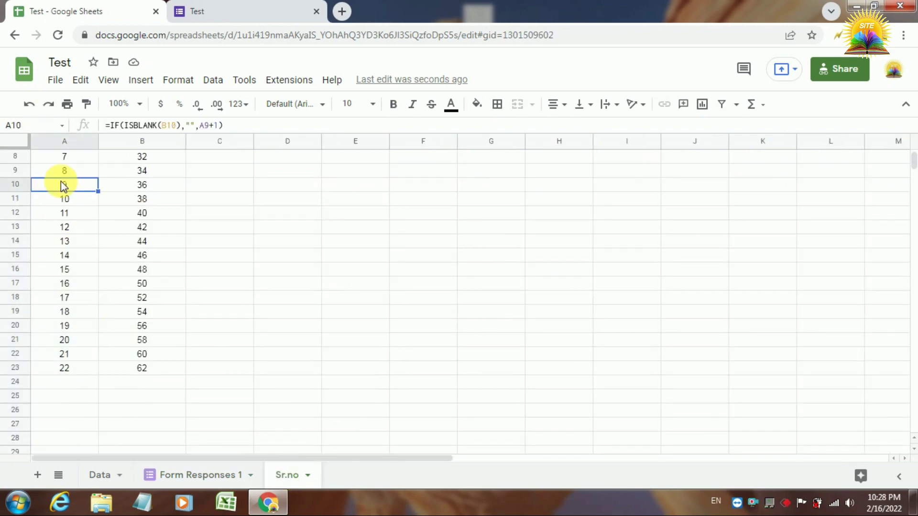
key("ctrl+Home")
left_click(143, 187)
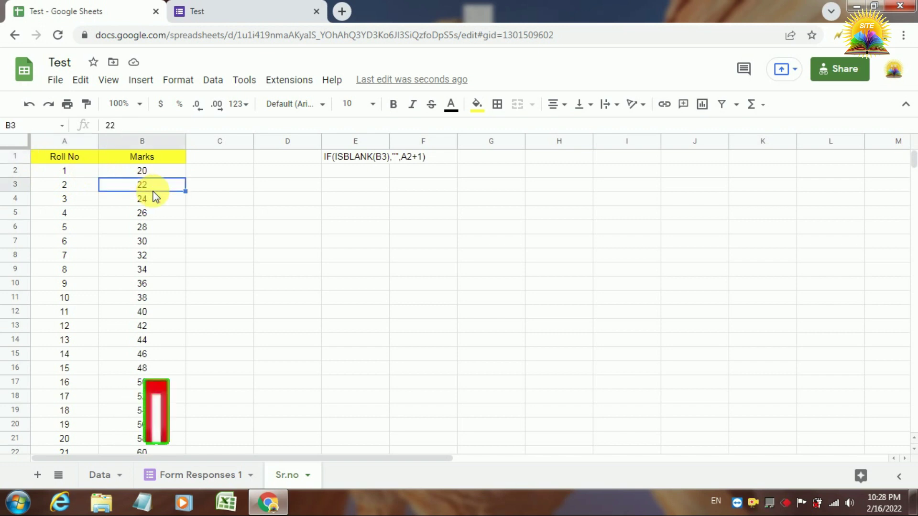
left_click(199, 475)
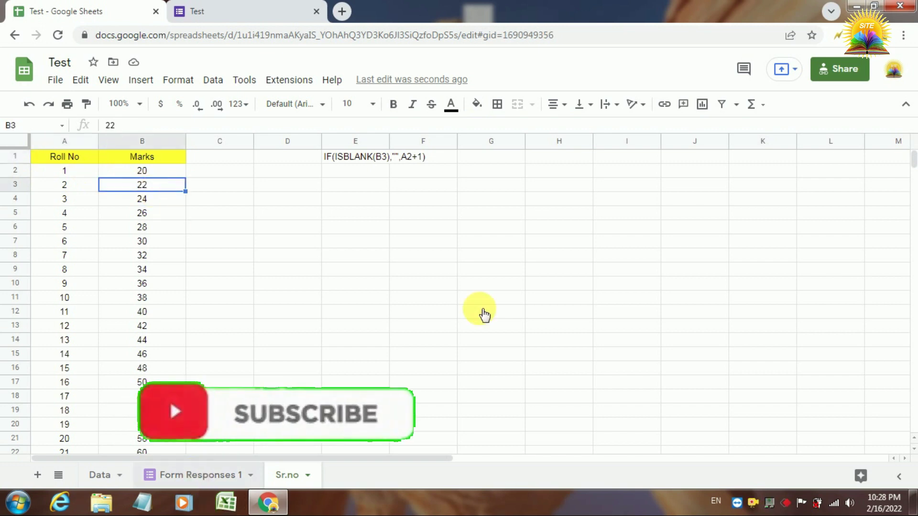
In E2, start an ARRAYFORMULA wrapping VLOOKUP, zooming the page to 150%.
left_click(453, 175)
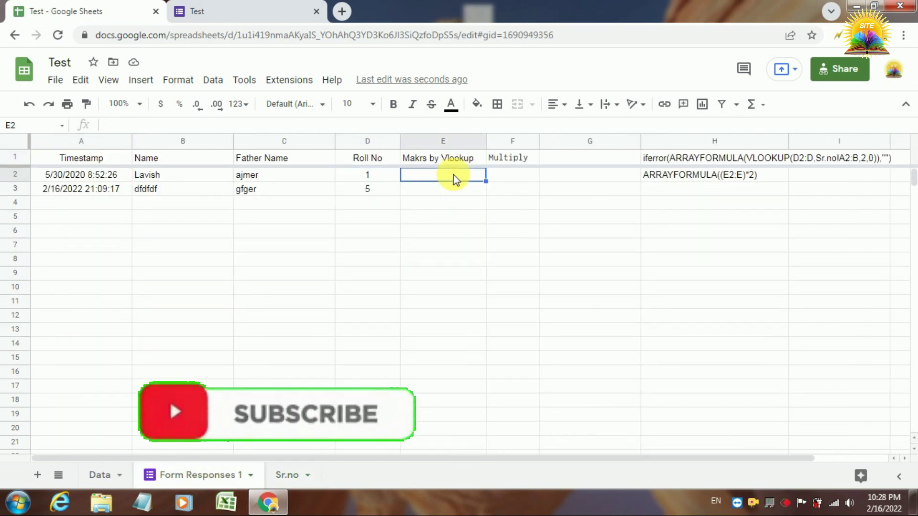
type("=")
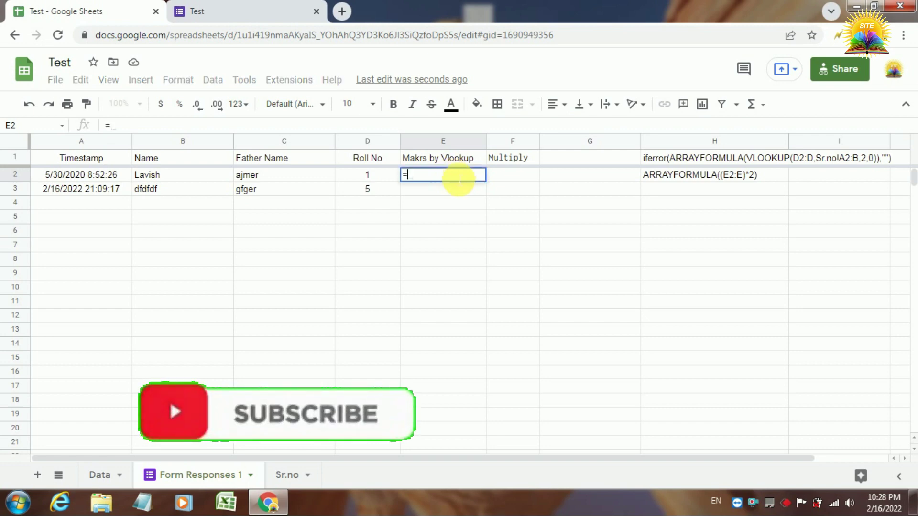
type("a")
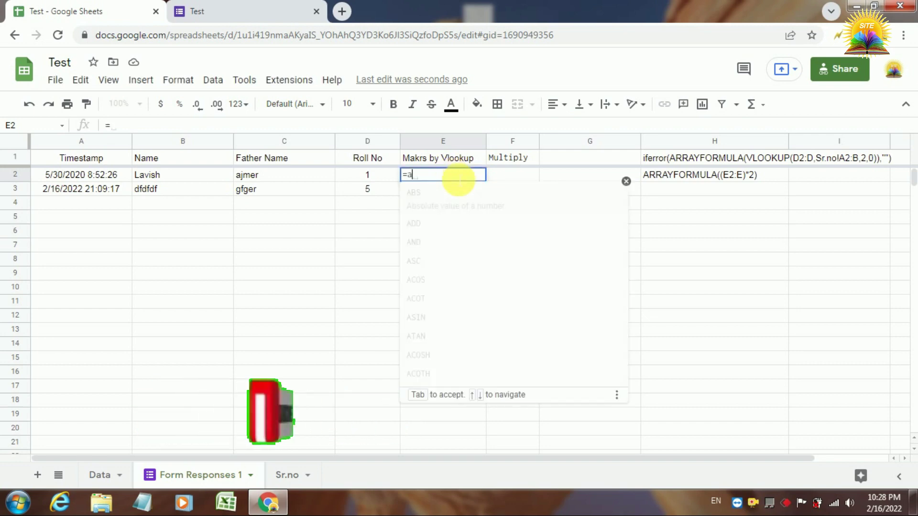
type("rra")
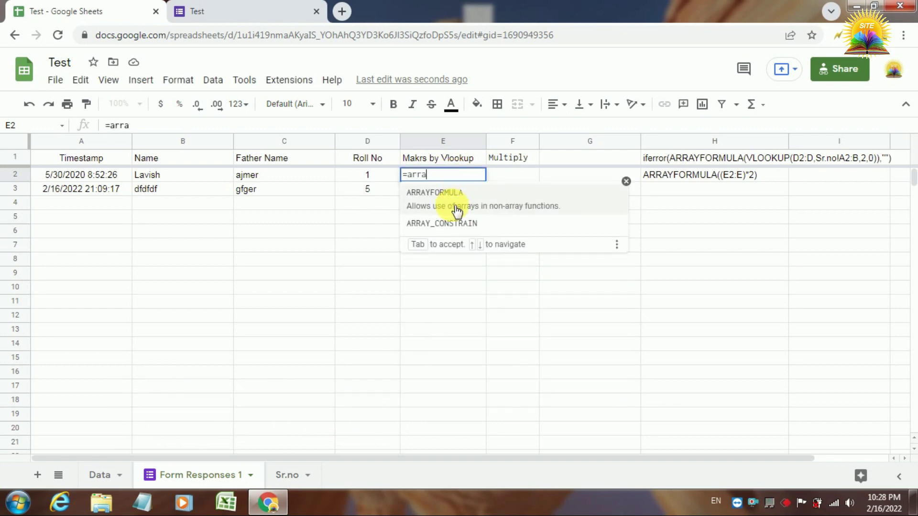
left_click(457, 210)
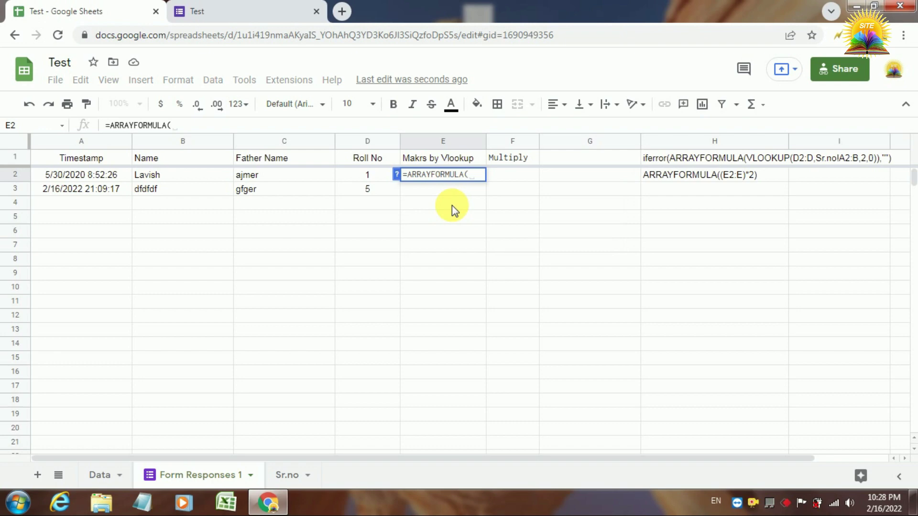
type("vl")
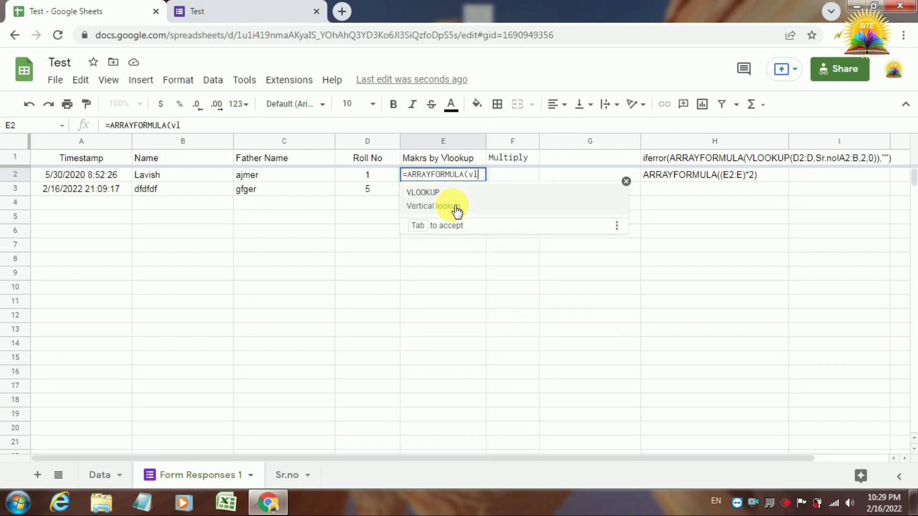
key("ctrl+plus")
key("ctrl+plus")
key("ctrl+plus")
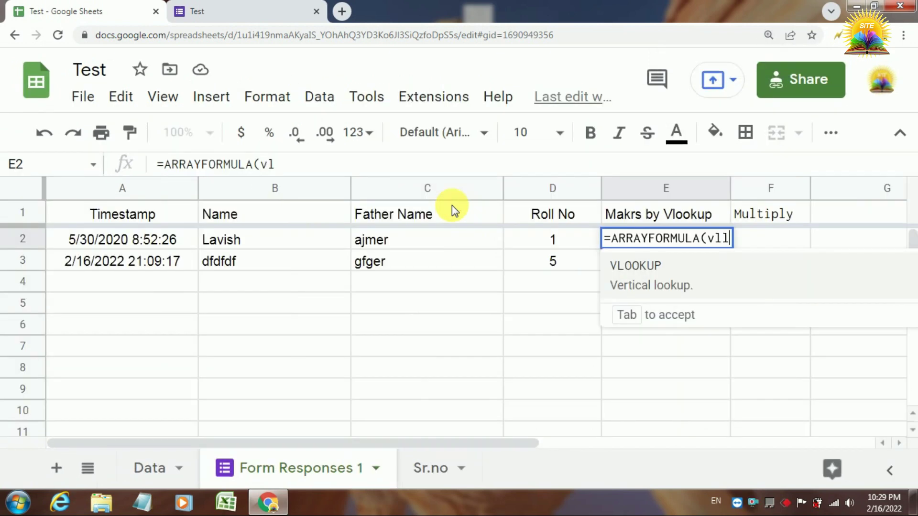
type("oo")
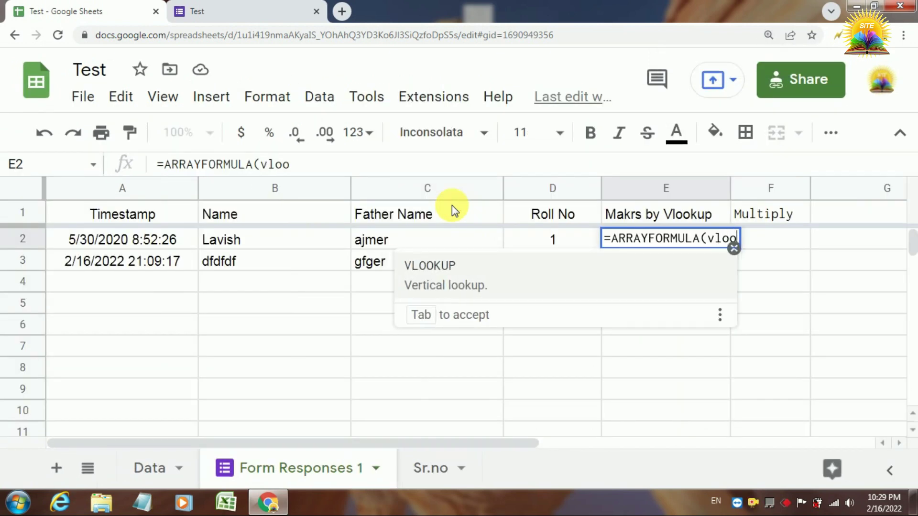
left_click(479, 278)
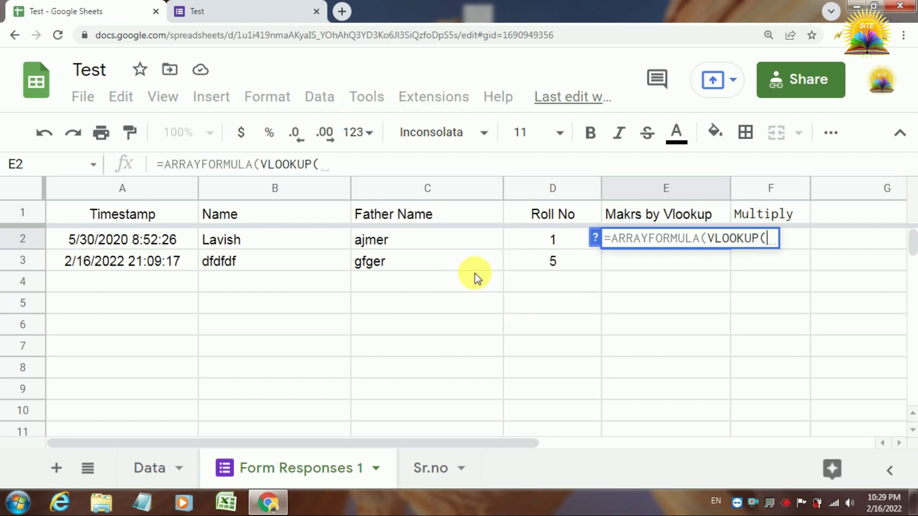
Complete the lookup as VLOOKUP(D:D,Sr.no!A:B,2,0) and commit the formula.
left_click(560, 185)
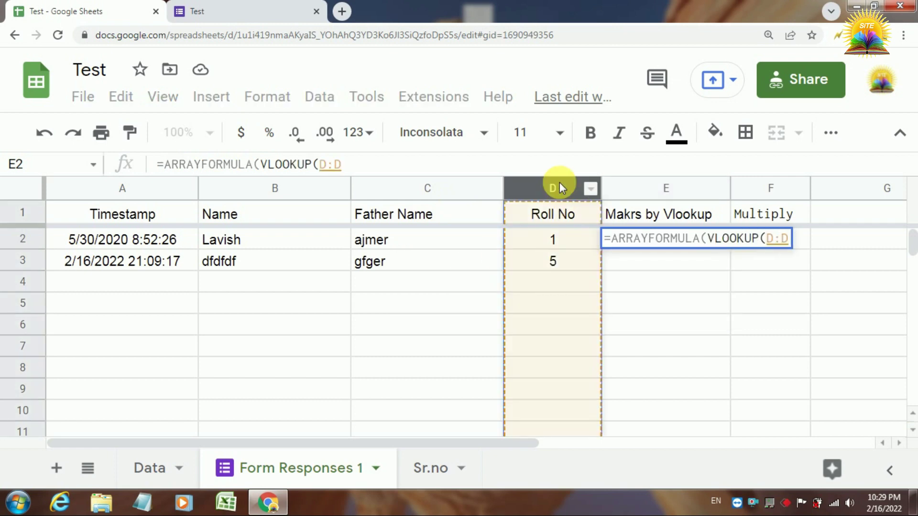
type(",")
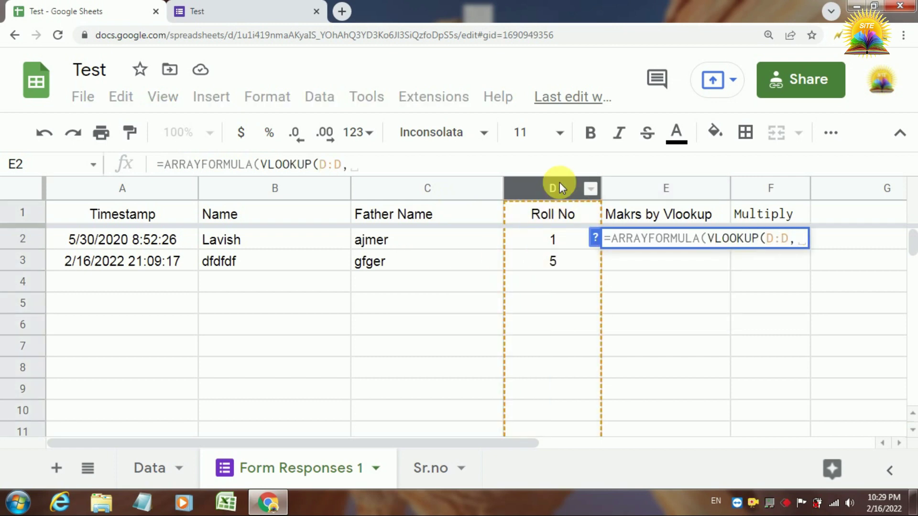
left_click(427, 471)
left_click_drag(95, 188, 188, 190)
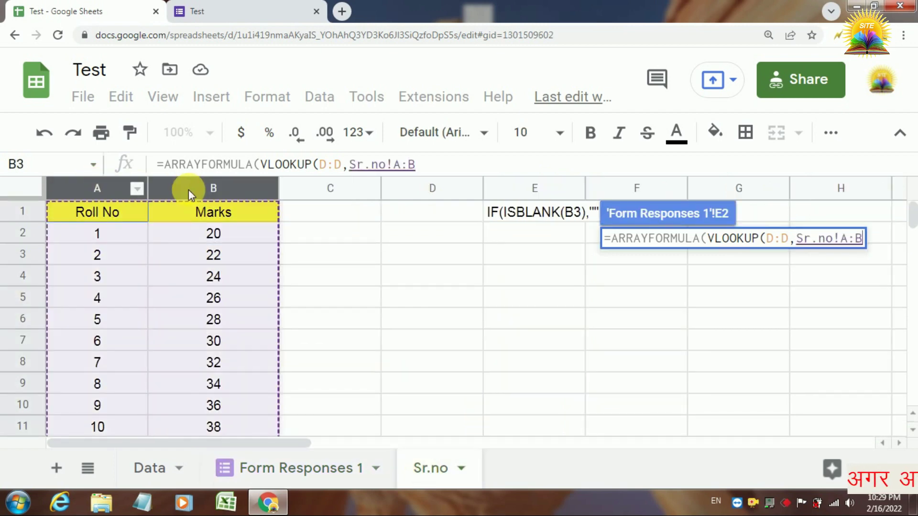
type(",")
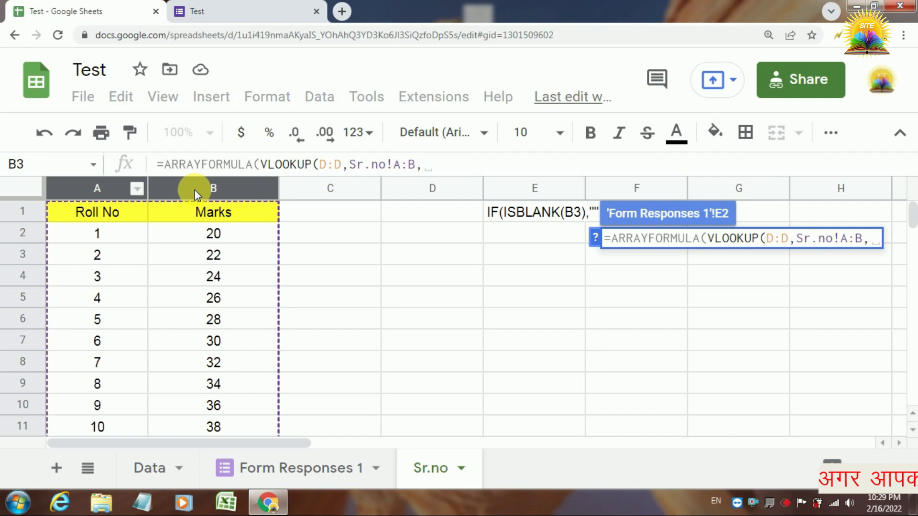
type("2,0")
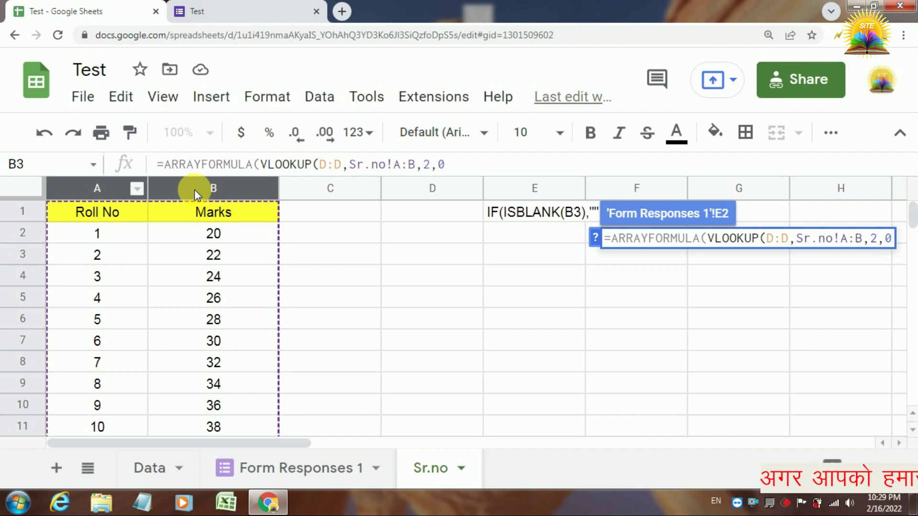
type(")")
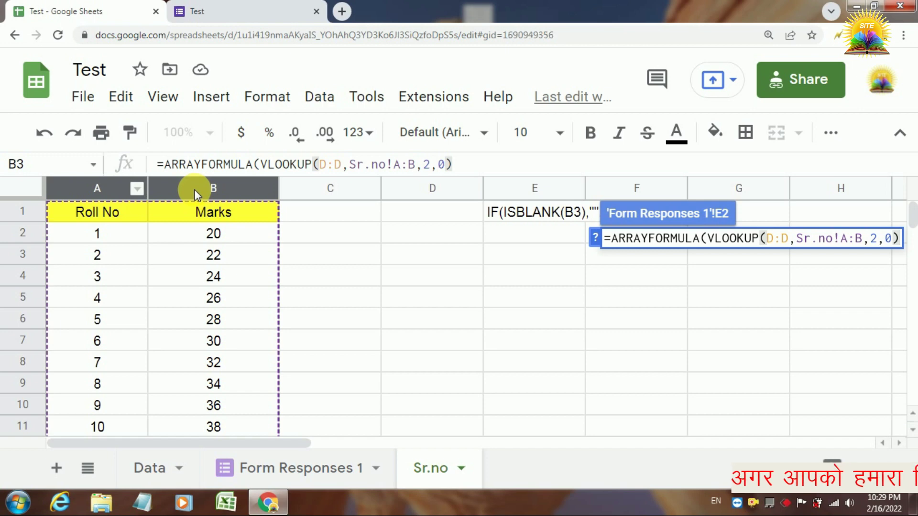
type(")")
key("Return")
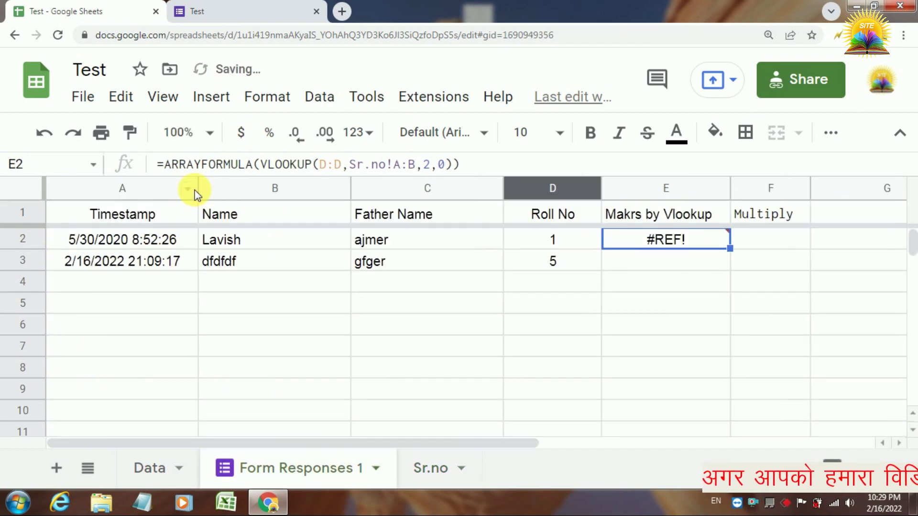
Change the E2 lookup ranges to D2:D and Sr.no!A2:B so rows 2–3 show 20 and 28.
key("ctrl+minus")
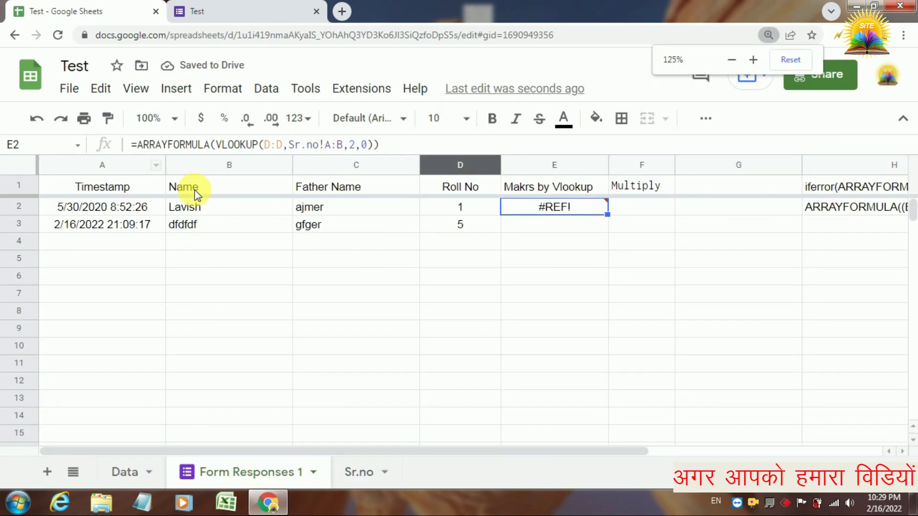
key("ctrl+minus")
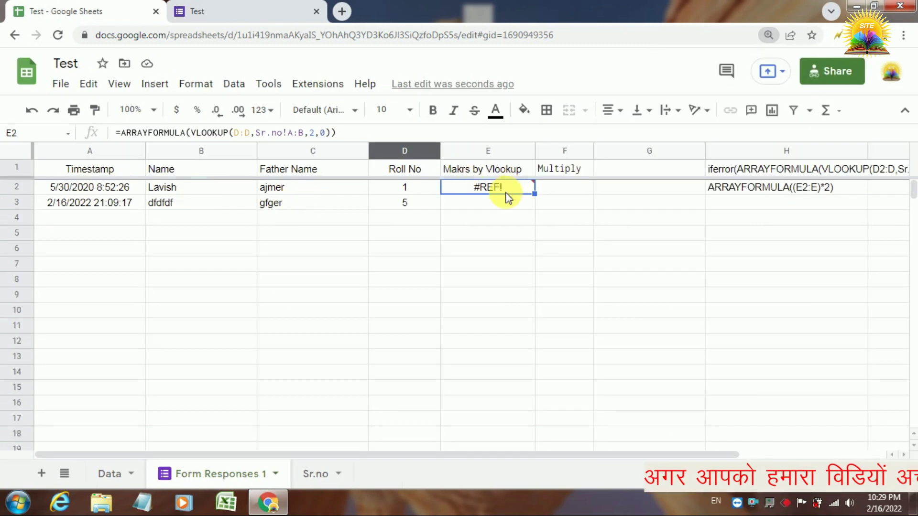
double_click(508, 191)
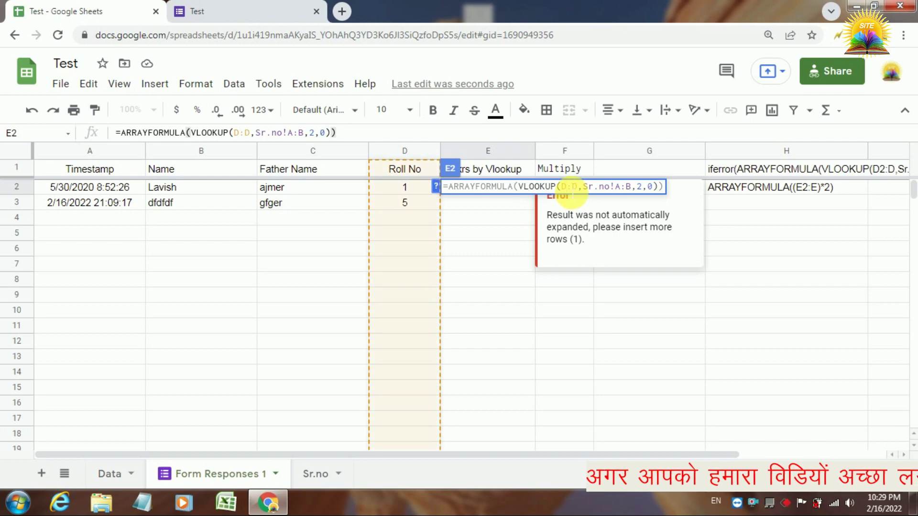
type("2")
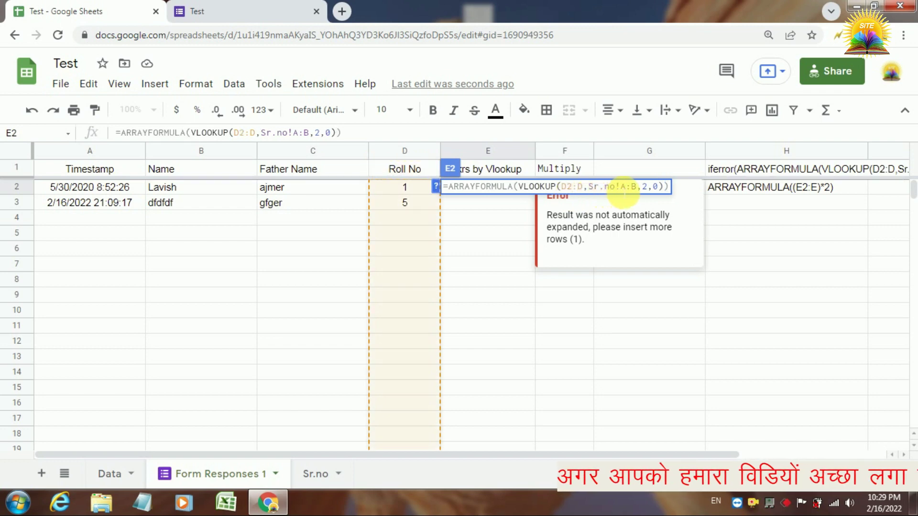
left_click(630, 191)
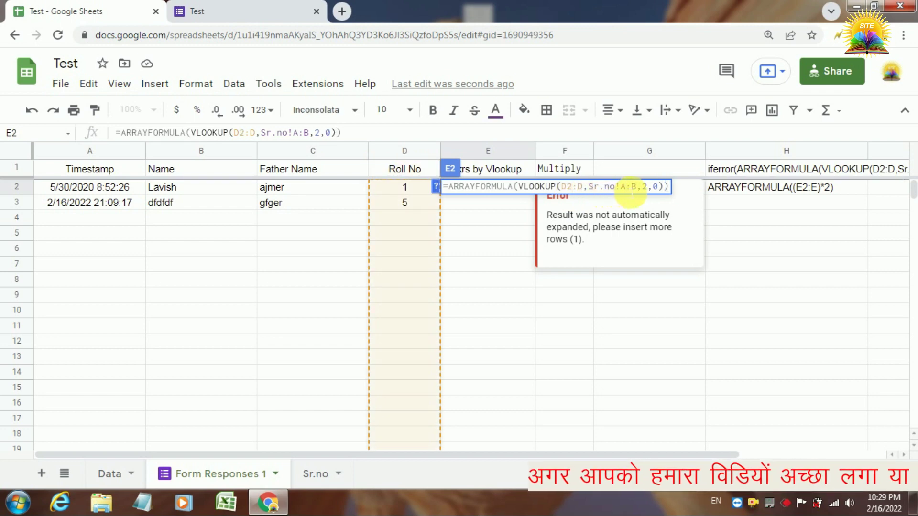
type("2")
key("Return")
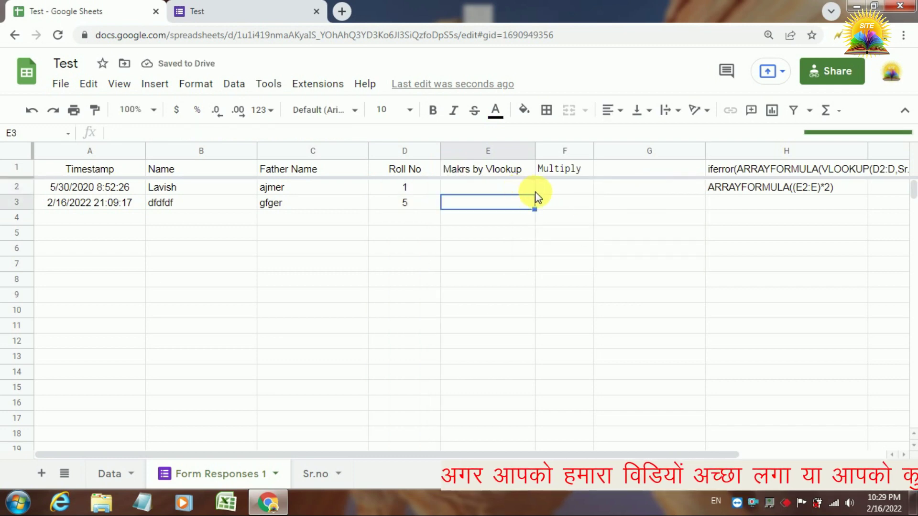
Centre-align the contents of column E.
left_click(563, 205)
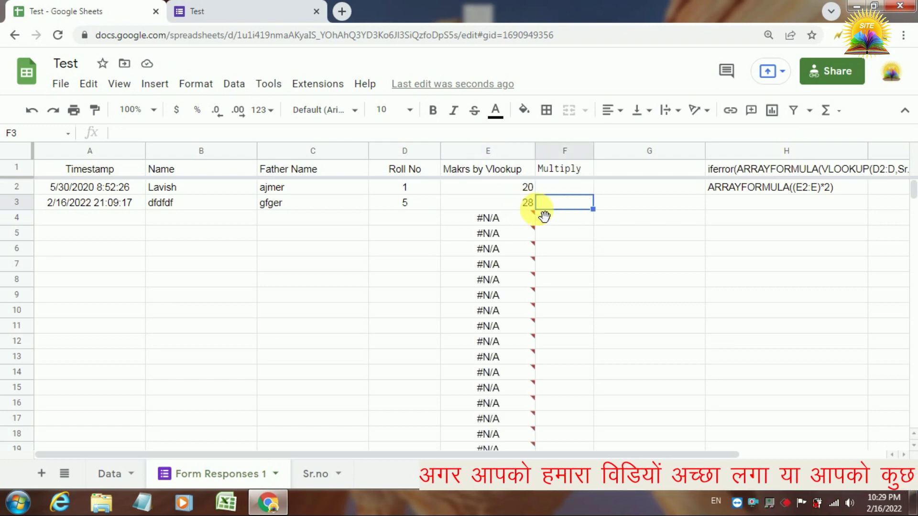
left_click(479, 151)
left_click(613, 122)
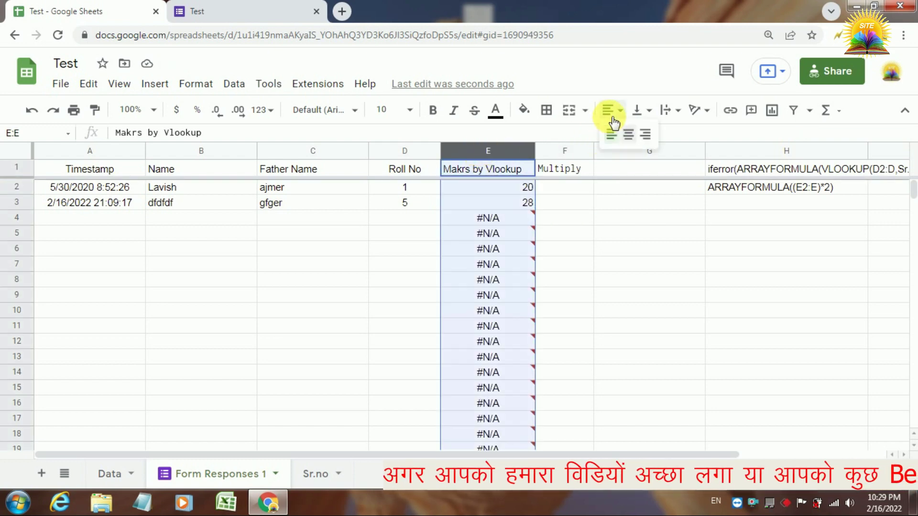
left_click(622, 126)
left_click(483, 247)
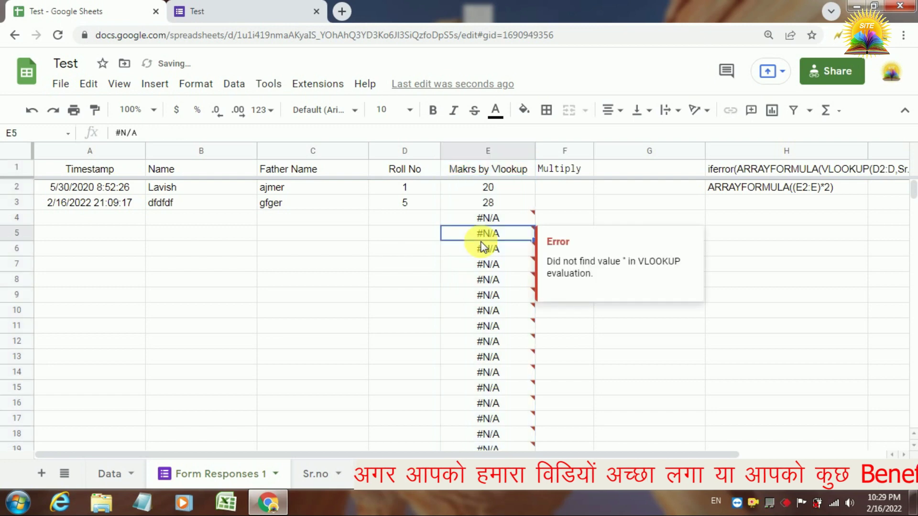
double_click(484, 187)
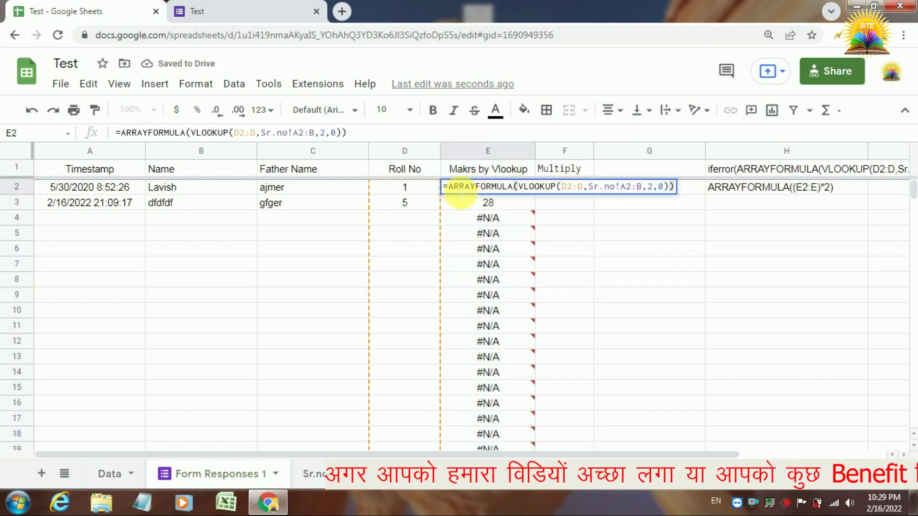
Wrap the E2 formula in iferror(...,"") so the #N/A rows below turn blank.
left_click(449, 188)
type("if")
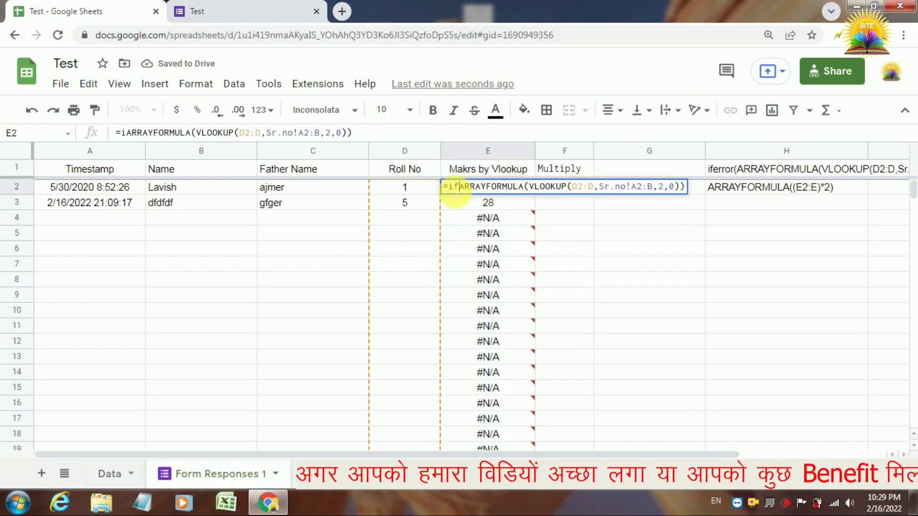
type("erro")
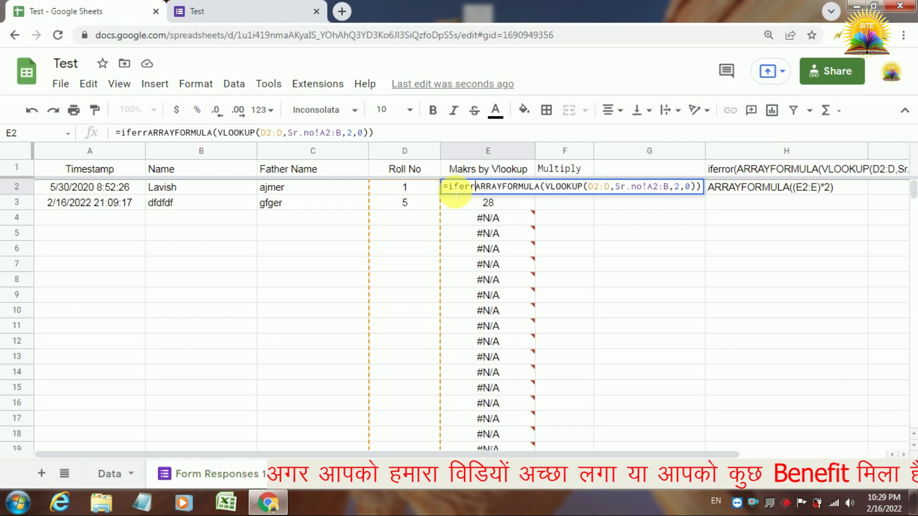
type("r(")
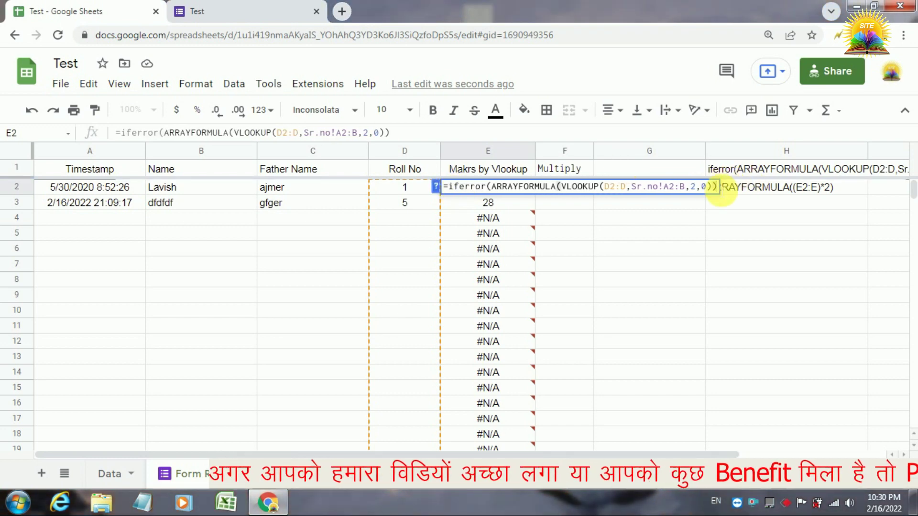
type(",\"\"")
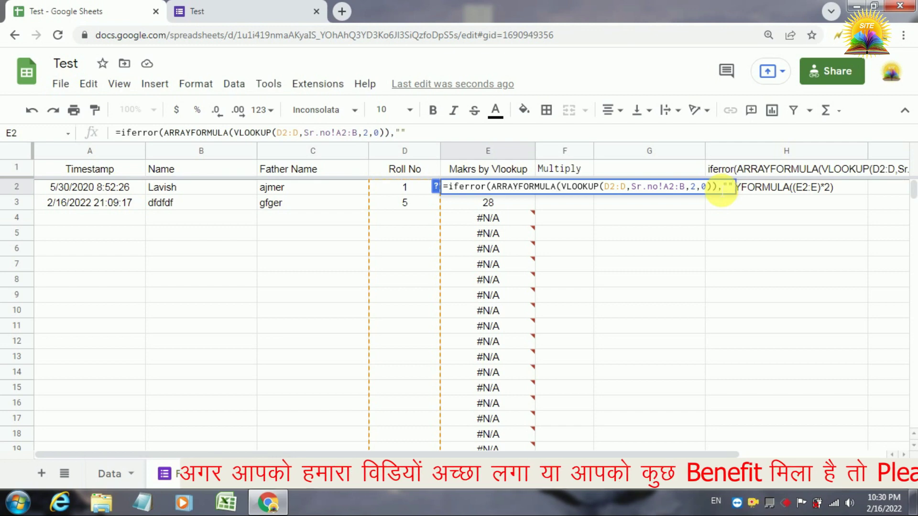
type(")")
key("Return")
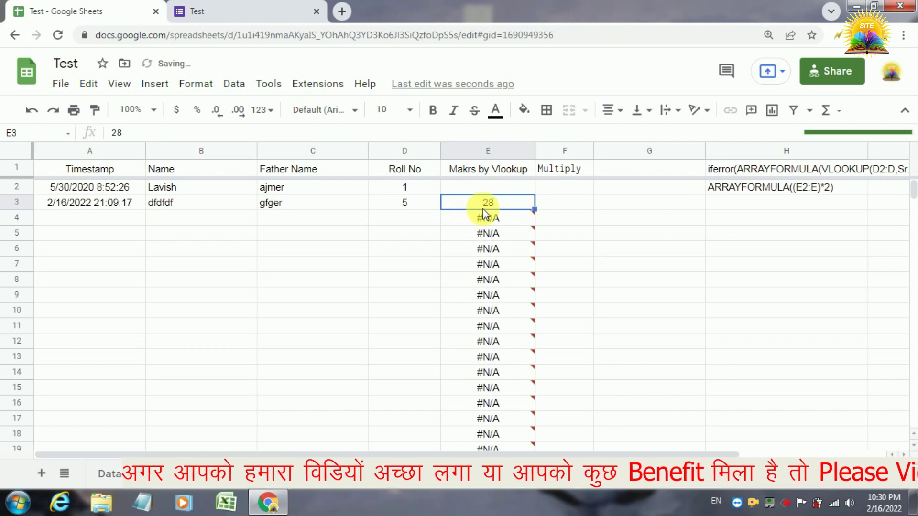
left_click(484, 224)
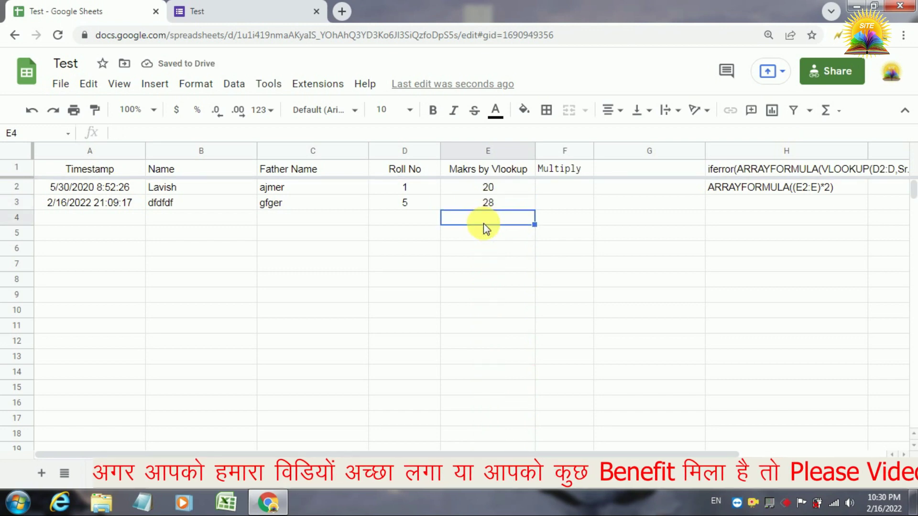
key("Up")
key("Up")
key("Up")
key("Down")
key("Down")
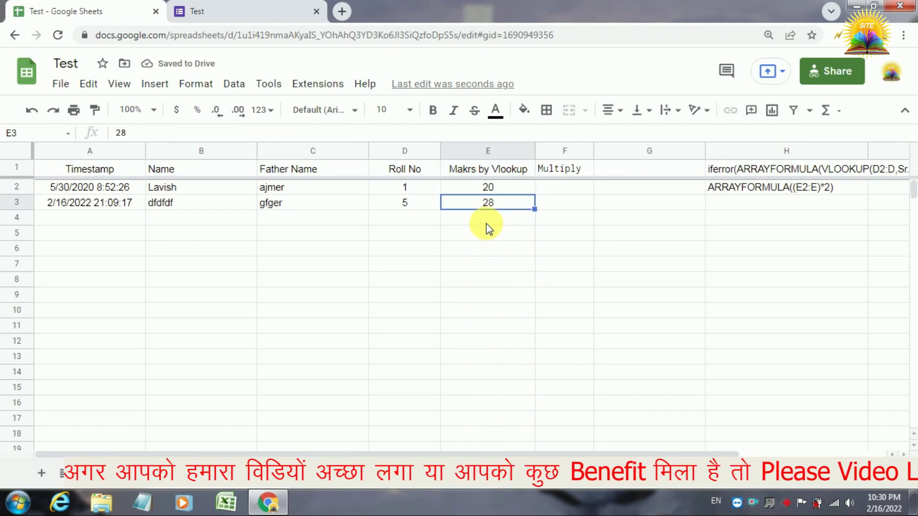
Submit another response with the respondent's name, father's name and Roll No 4, then return to the sheet.
left_click(277, 8)
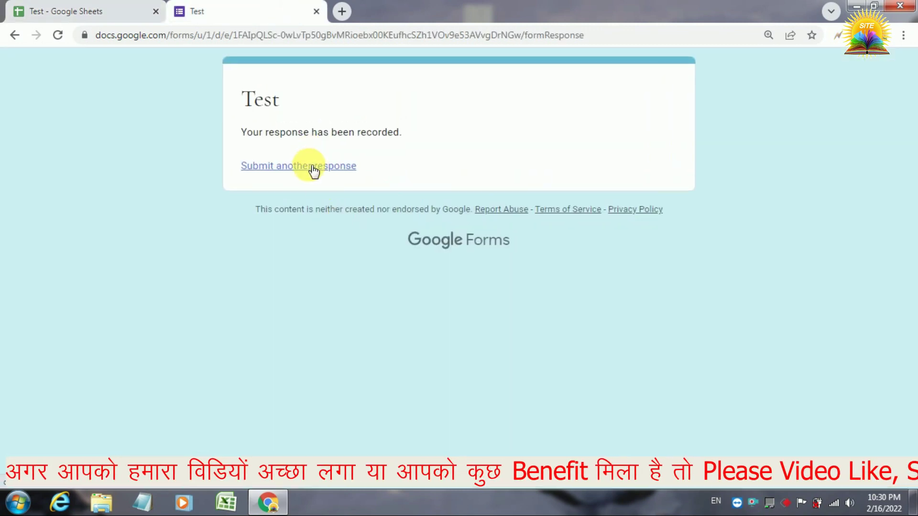
left_click(308, 166)
left_click(321, 240)
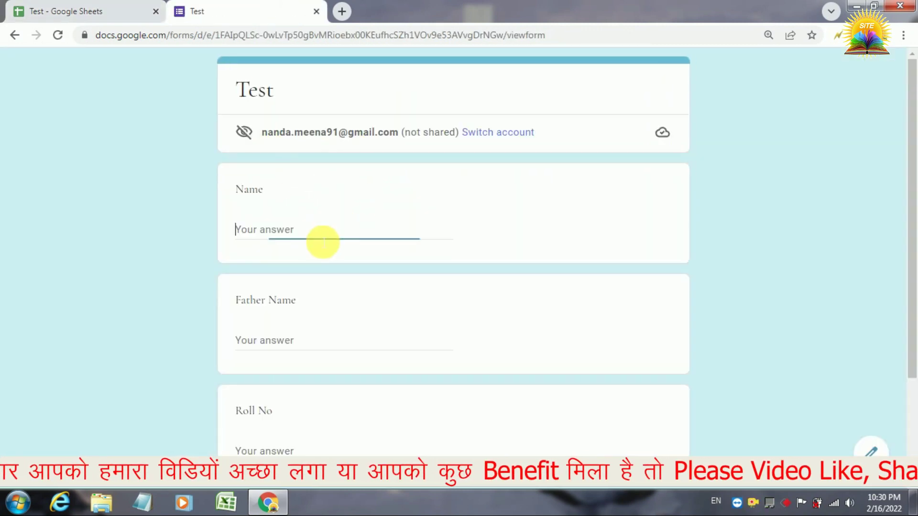
type("sohan")
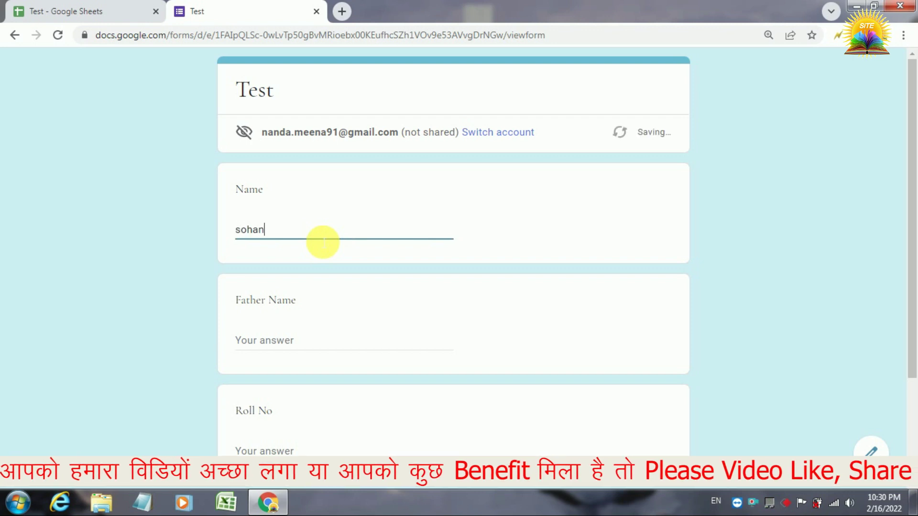
key("Tab")
type("mohan")
key("Tab")
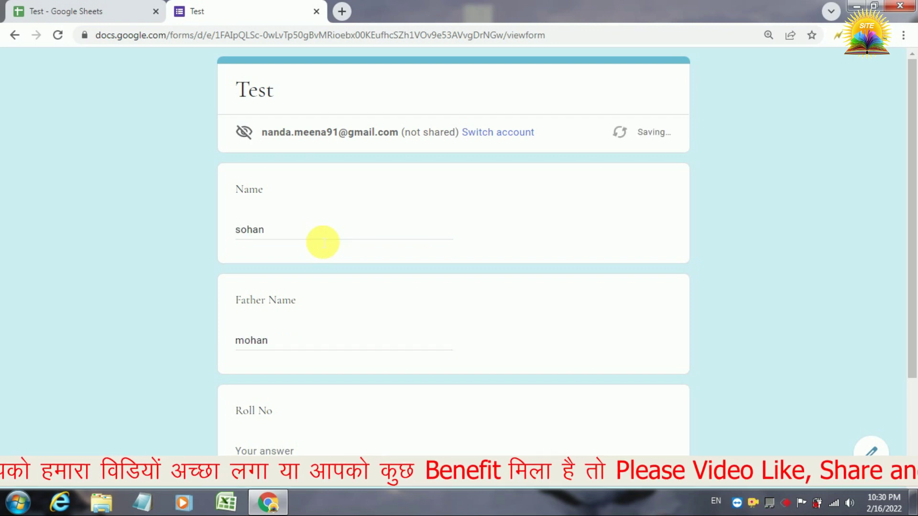
type("4")
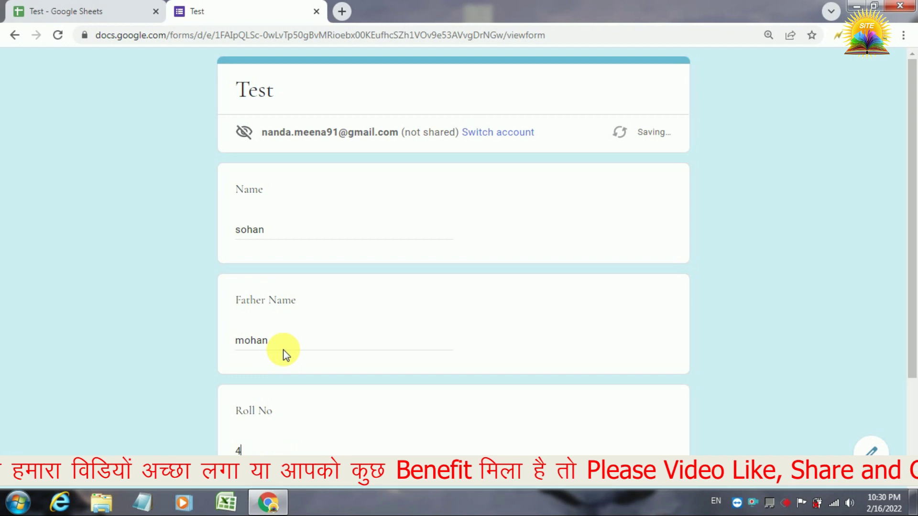
left_click_drag(911, 268, 915, 330)
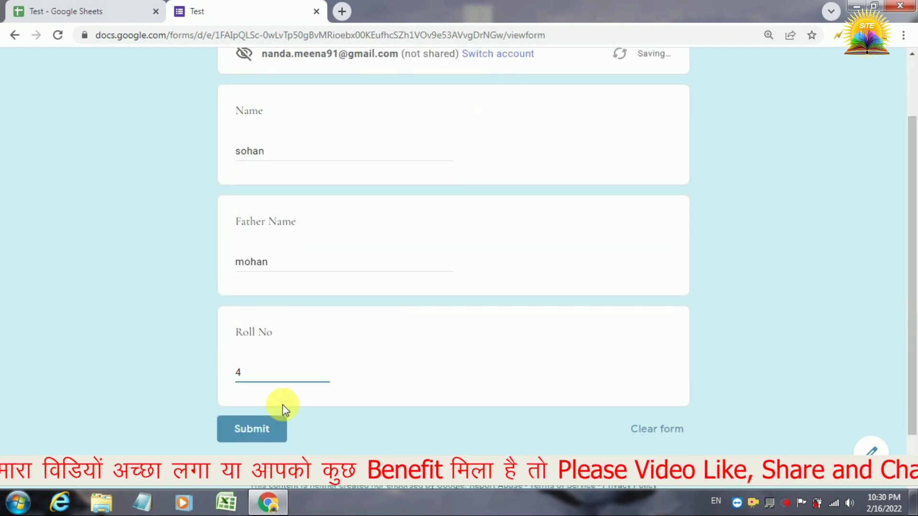
left_click(249, 428)
left_click(99, 12)
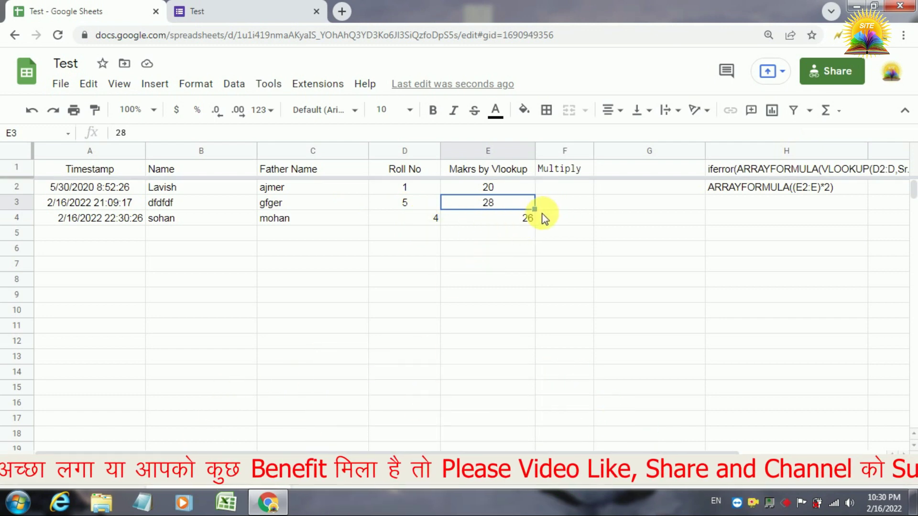
Enter =ARRAYFORMULA(E:E)*2 in F2, which returns a #REF! expansion error.
left_click(564, 188)
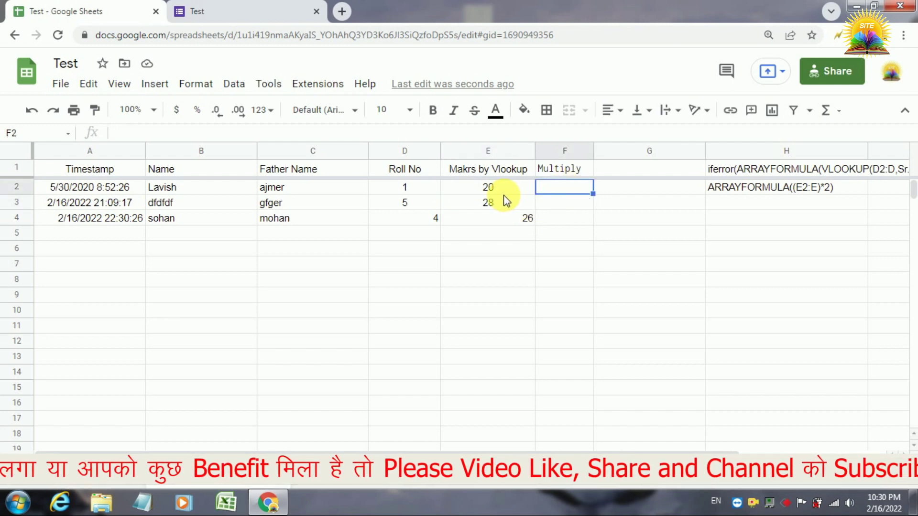
left_click(503, 194)
left_click(559, 191)
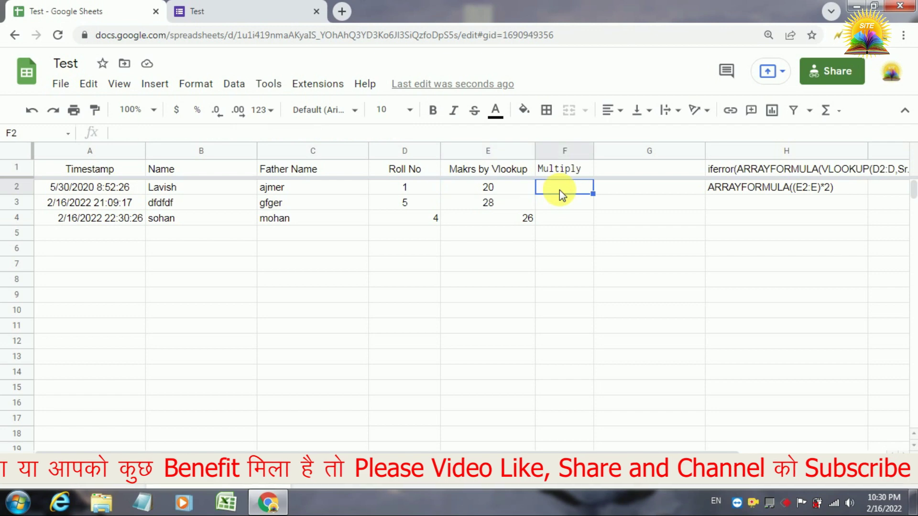
type("=arr")
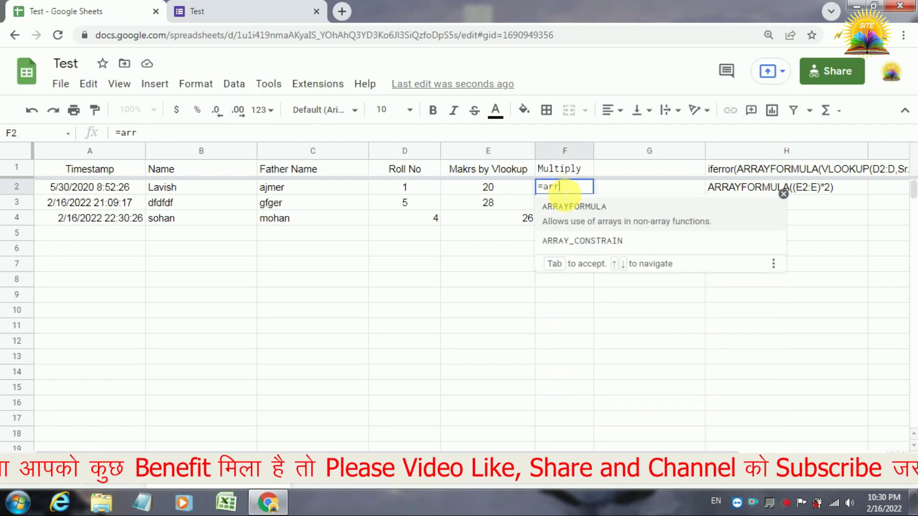
left_click(565, 208)
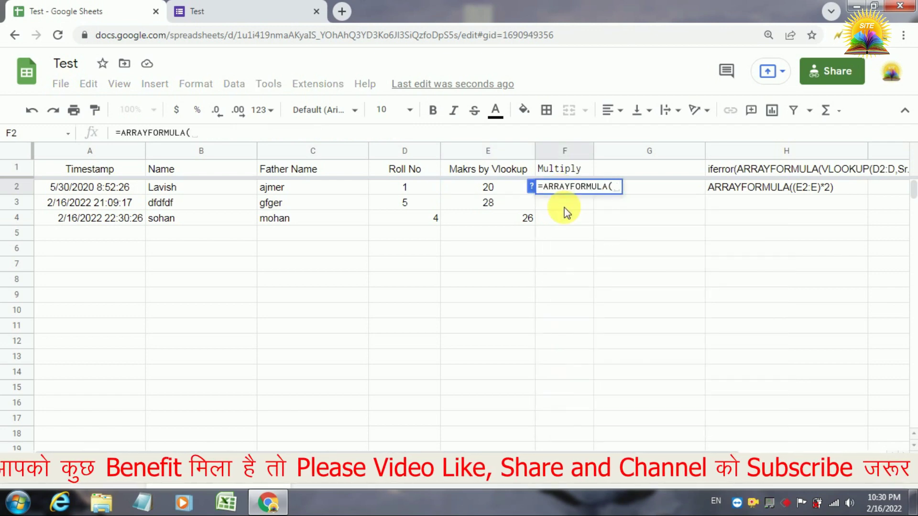
left_click(490, 150)
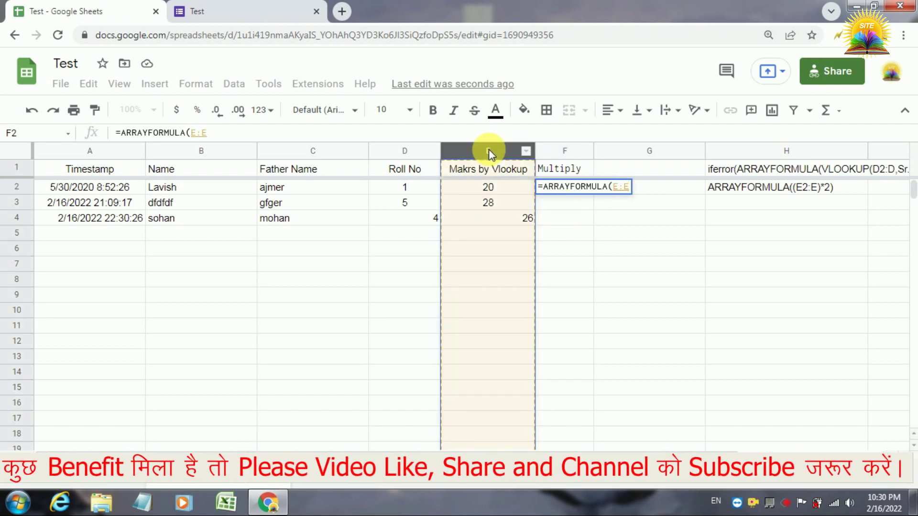
type(")")
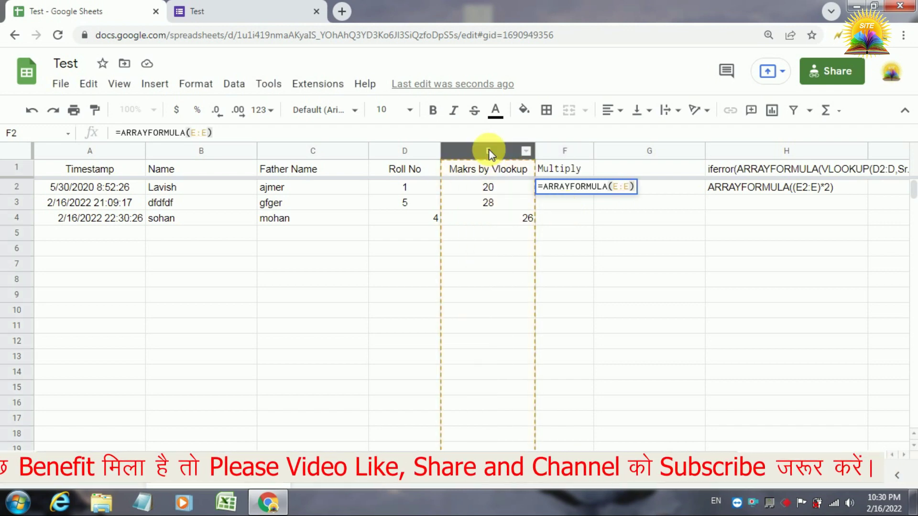
type("*")
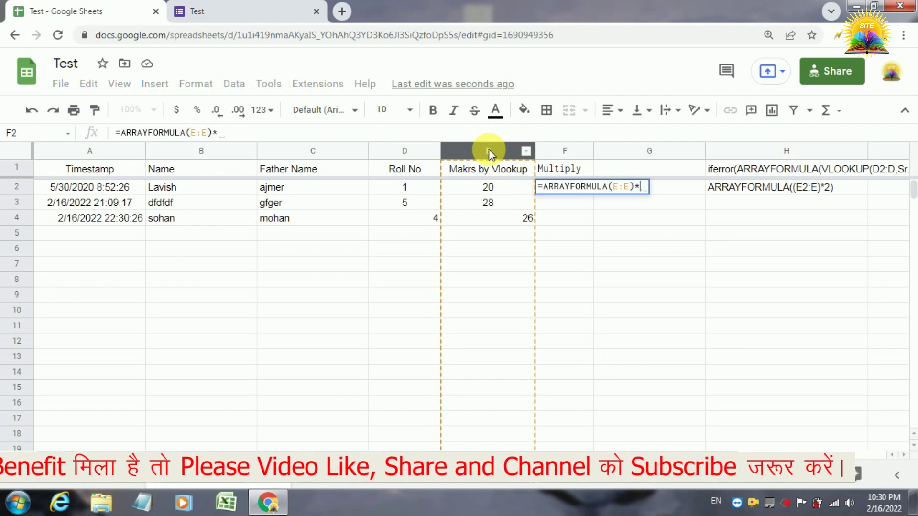
type("2")
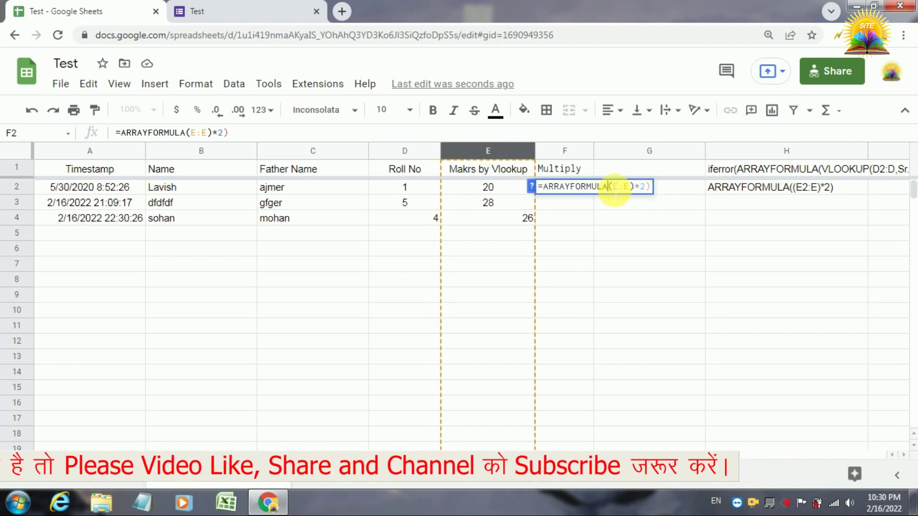
key("Return")
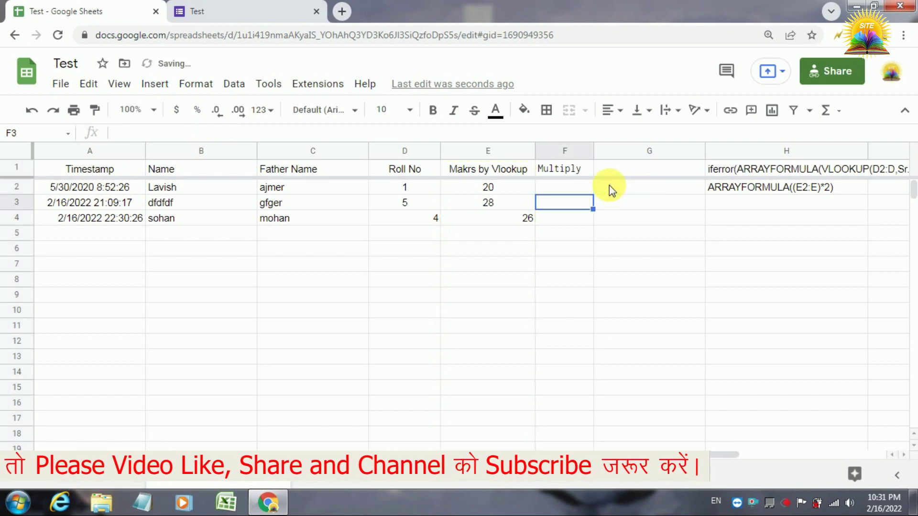
Change the F2 range to E2:E so the Multiply column shows 40, 56 and 52.
double_click(566, 189)
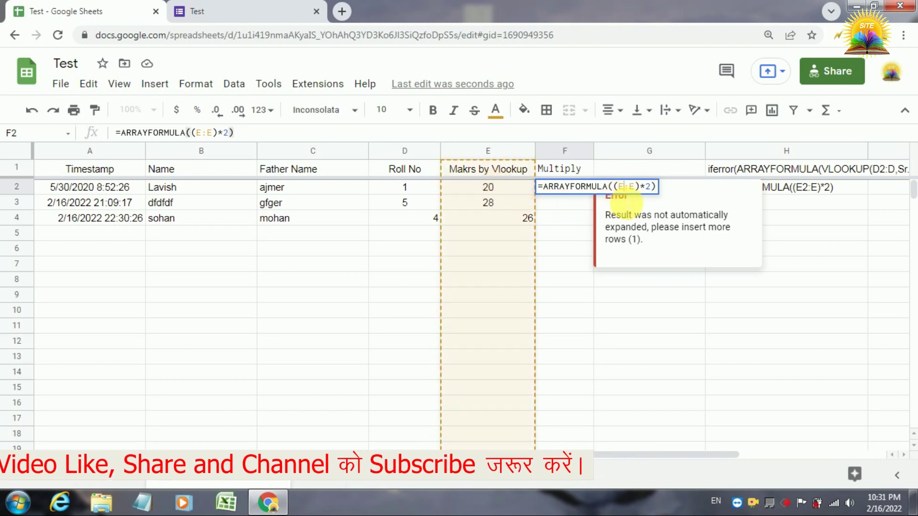
type("2")
key("Return")
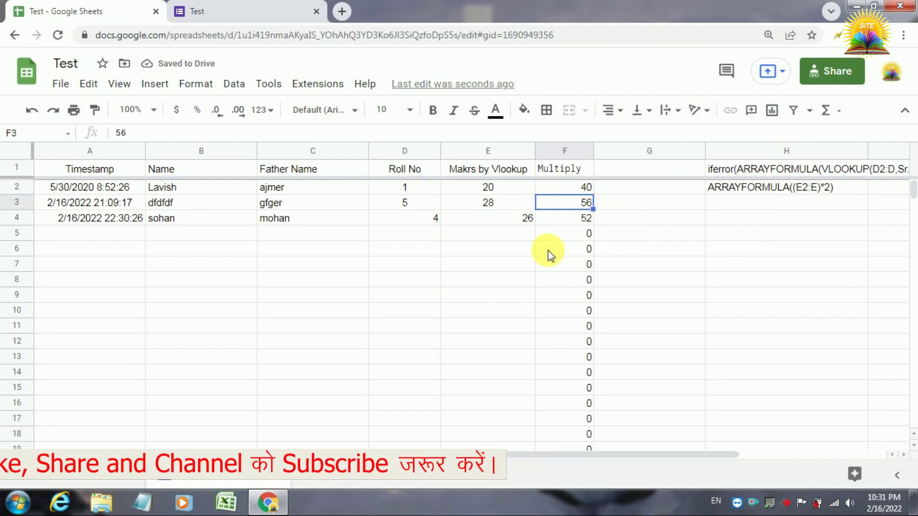
Start a blank form response after checking the existing Roll No values in D2:D4.
left_click(238, 10)
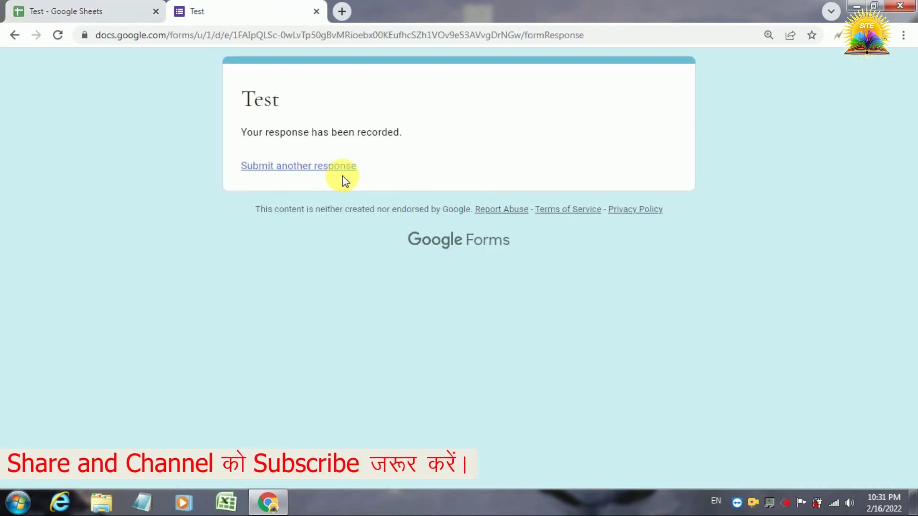
left_click(329, 168)
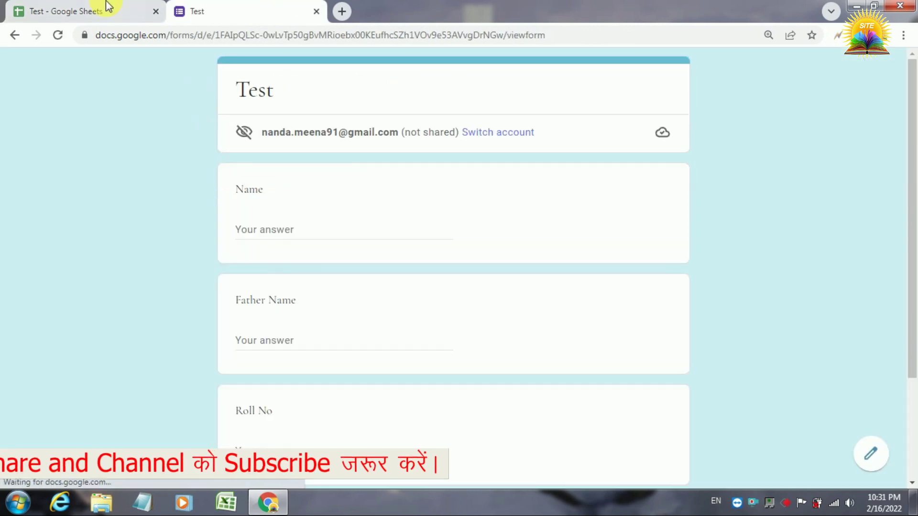
left_click(108, 6)
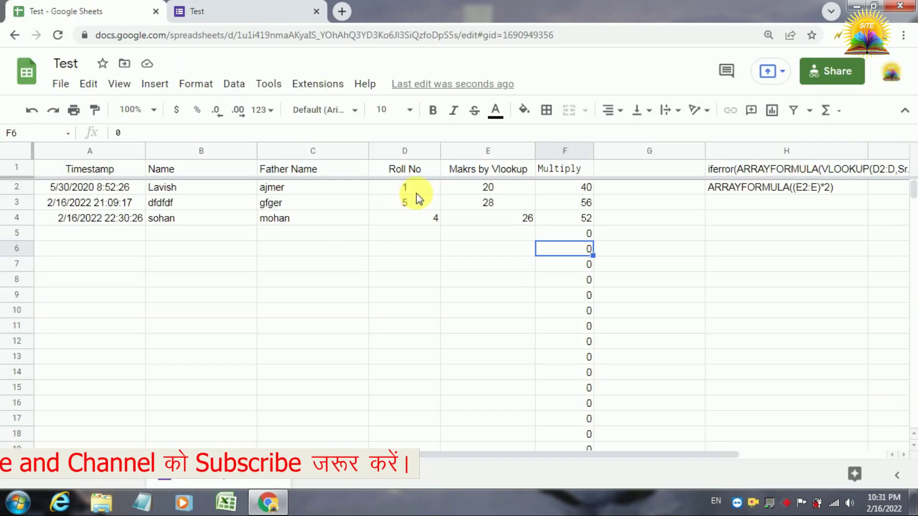
left_click_drag(417, 194, 426, 228)
left_click(238, 11)
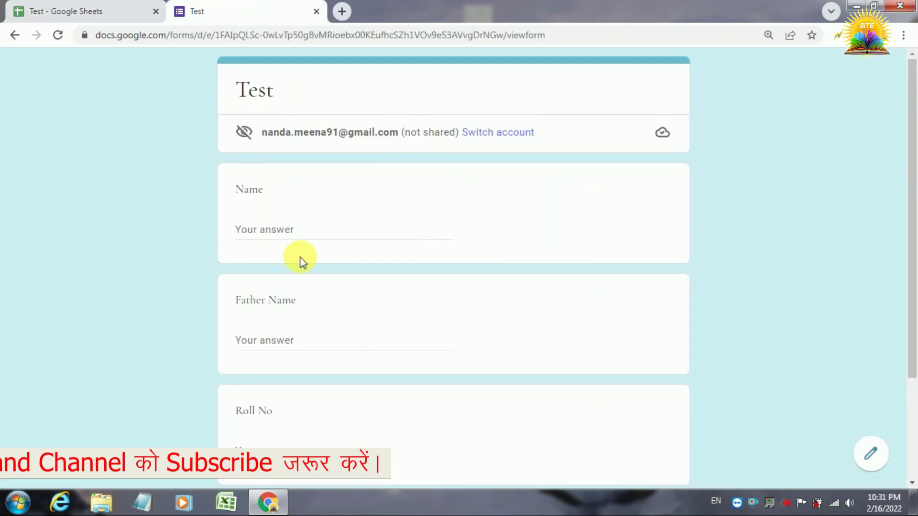
Fill in a student's name, father's name and Roll No 5, then submit the response.
left_click(294, 232)
type("La")
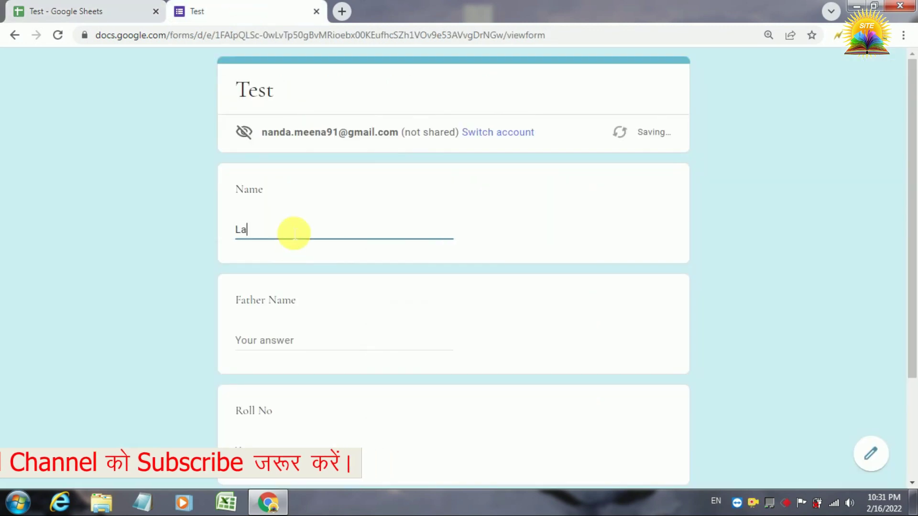
type("vish")
key("Tab")
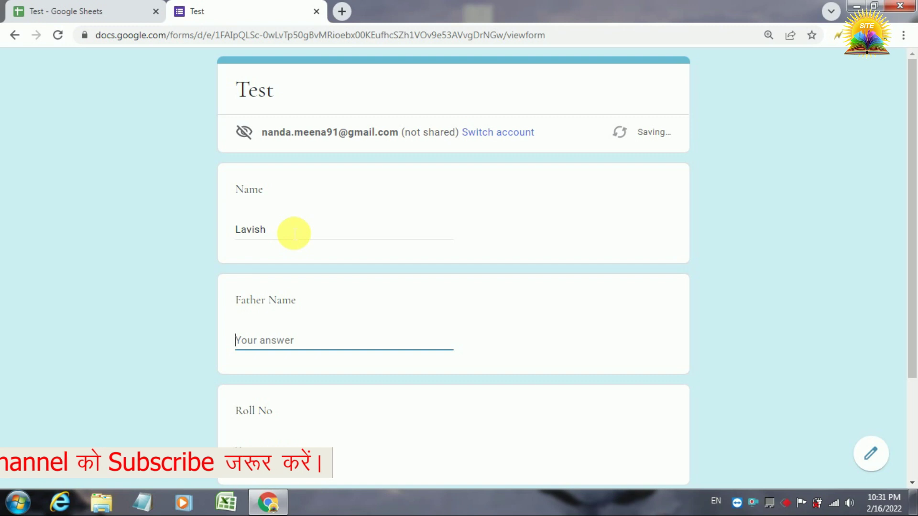
type("Paj")
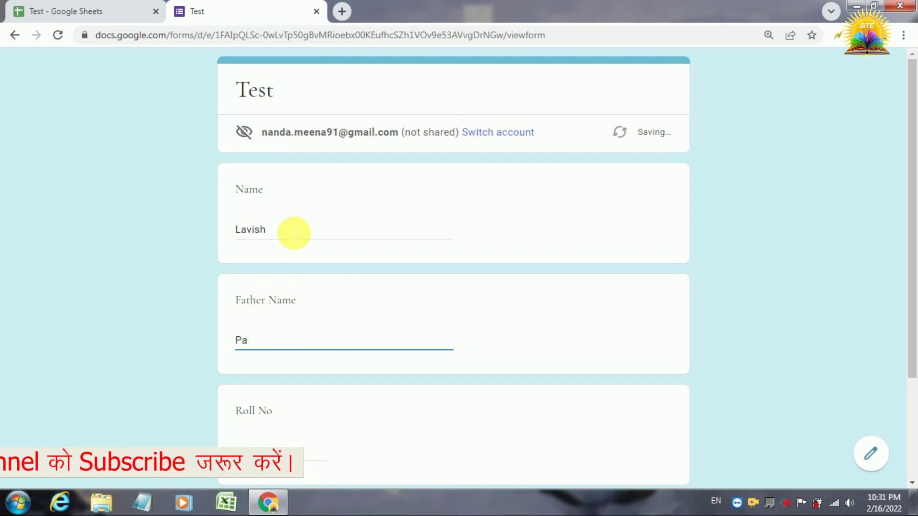
type("nkaj")
key("Tab")
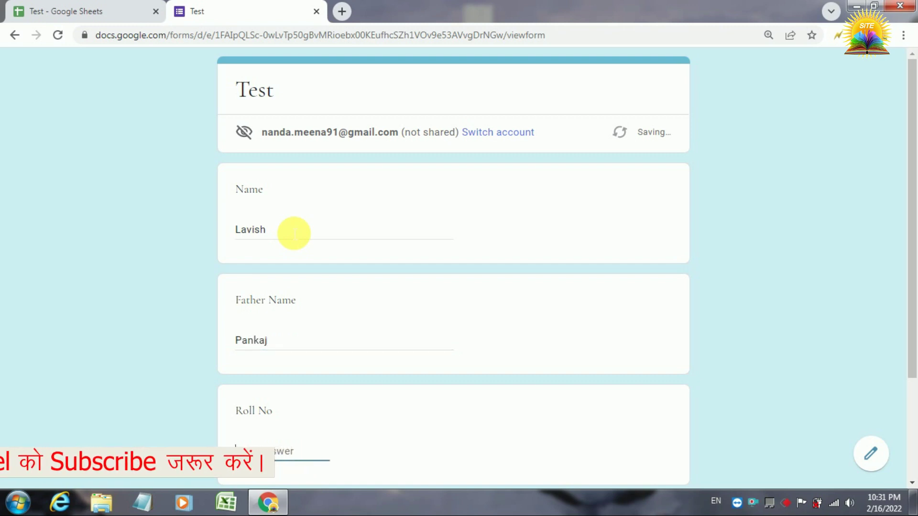
type("5")
scroll(914, 266, "down", 2)
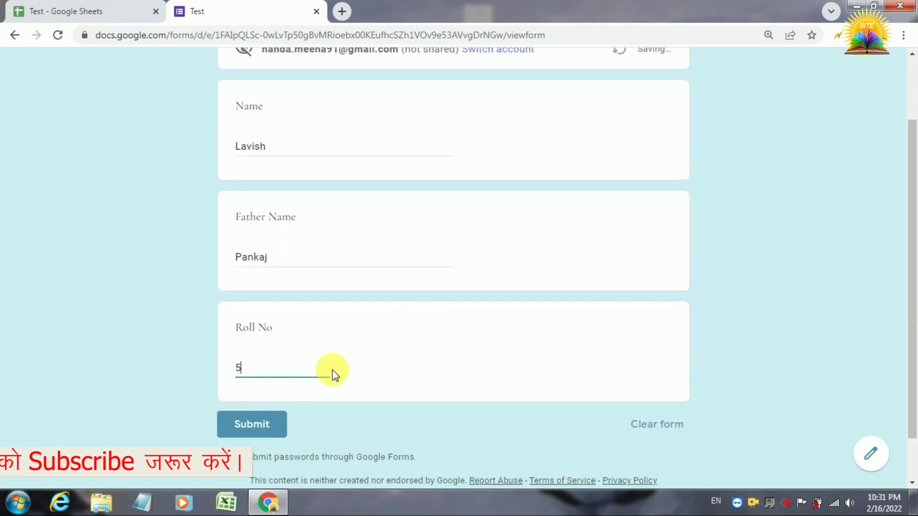
left_click(278, 425)
left_click(81, 11)
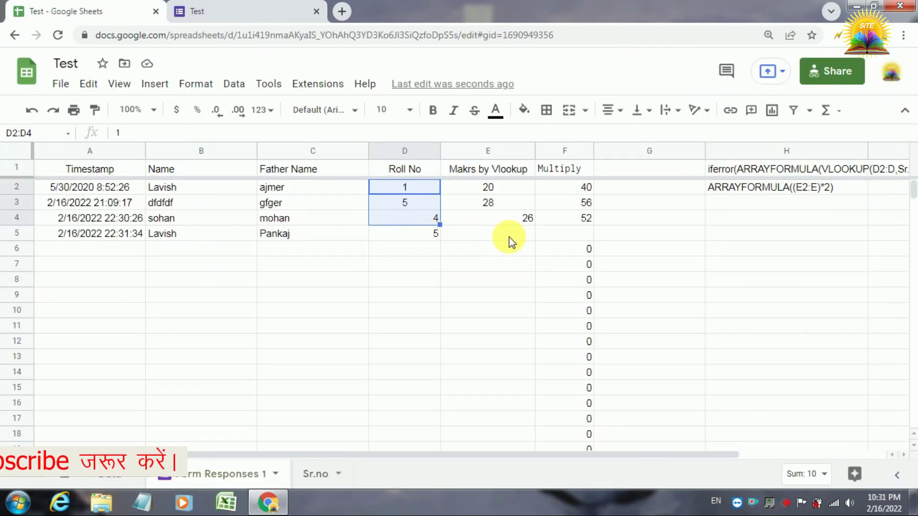
Confirm row 5 auto-fills with marks 28 in E5 and the doubled 56 in F5.
left_click(521, 241)
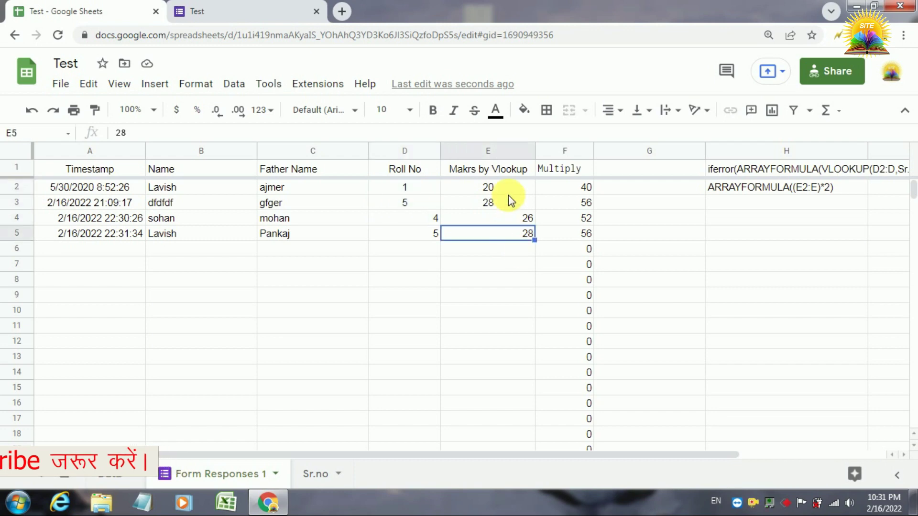
left_click(579, 241)
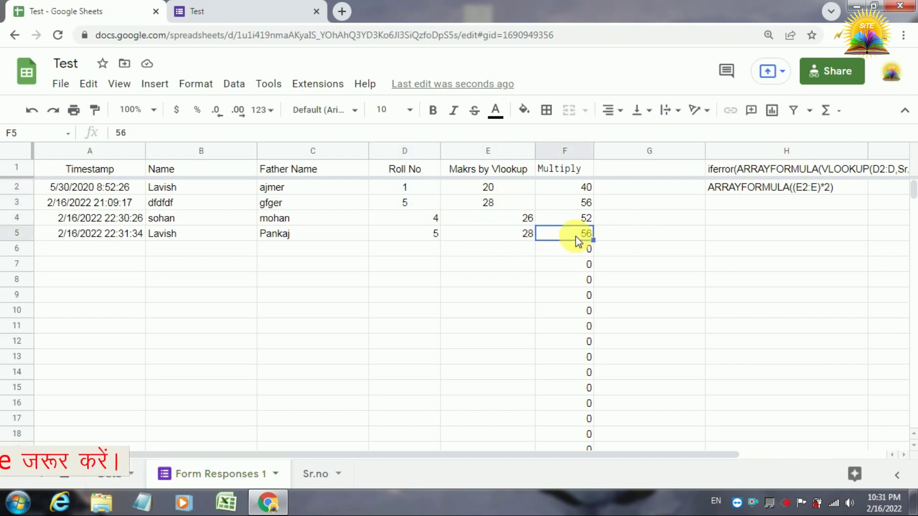
left_click(631, 248)
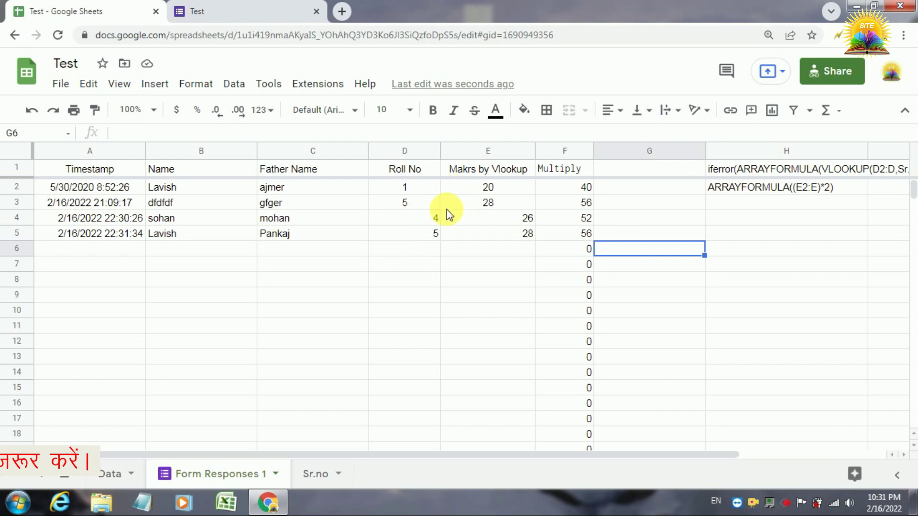